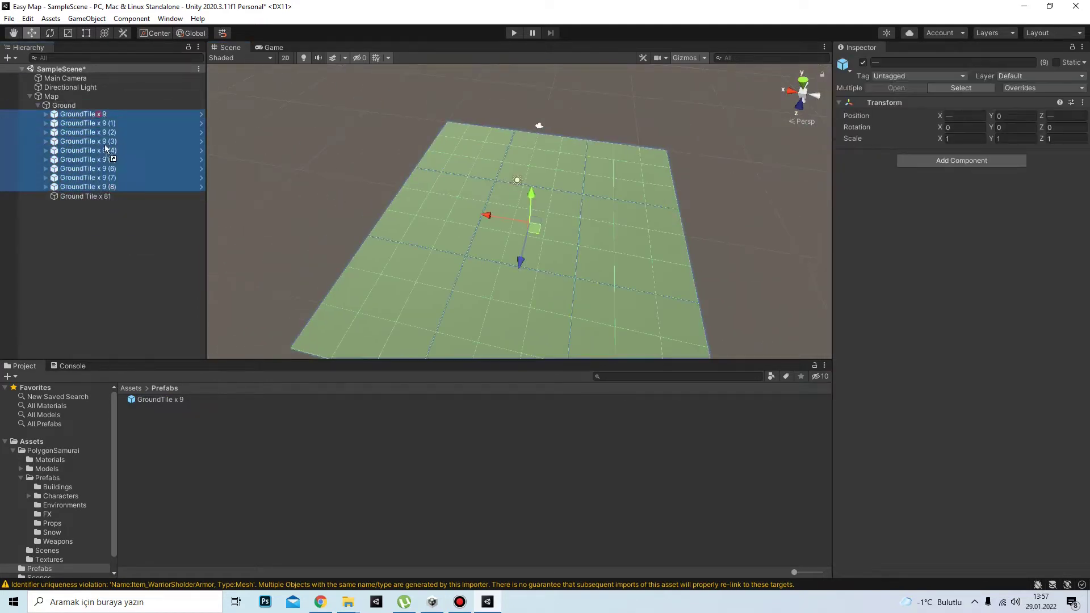
Step: Create an empty 'Ground Tile x 27' group and move three ground tiles into it
right_click(80, 115)
click(144, 247)
text(Ground Tile x 27)
click(85, 123)
shift+click(117, 141)
drag(117, 141, 80, 205)
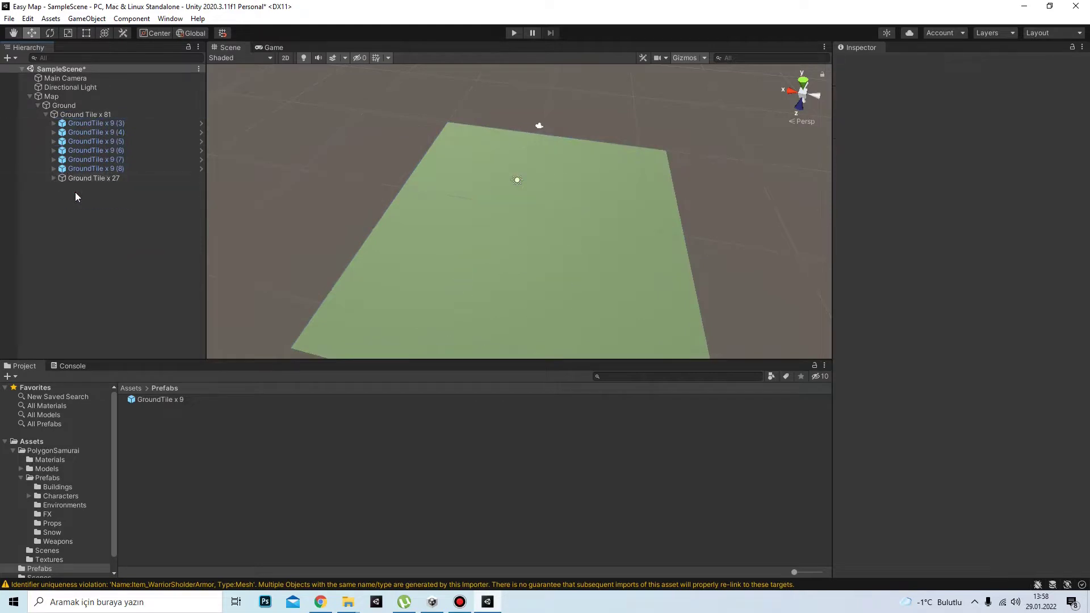
Step: Build a second Ground Tile x 27 group from GroundTile x 9 (3)-(5) and duplicate it for a third set
click(72, 108)
right_click(72, 107)
click(132, 241)
click(85, 123)
shift+click(117, 141)
mouse_move(117, 141)
mouse_down()
mouse_move(102, 184)
mouse_move(91, 151)
mouse_up()
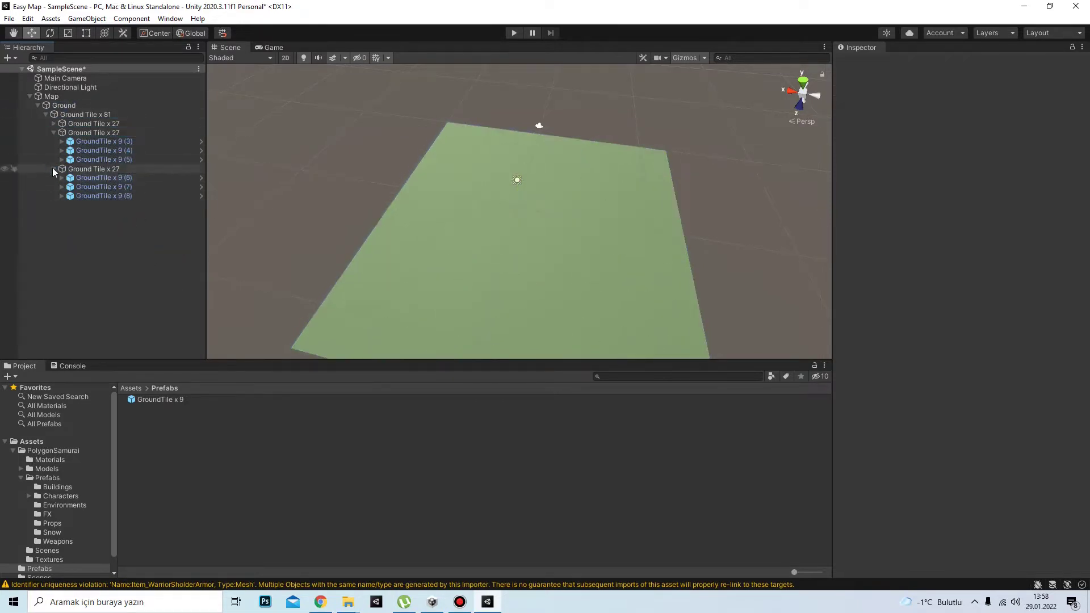
key(Delete)
key(ctrl+d)
key(ctrl+d)
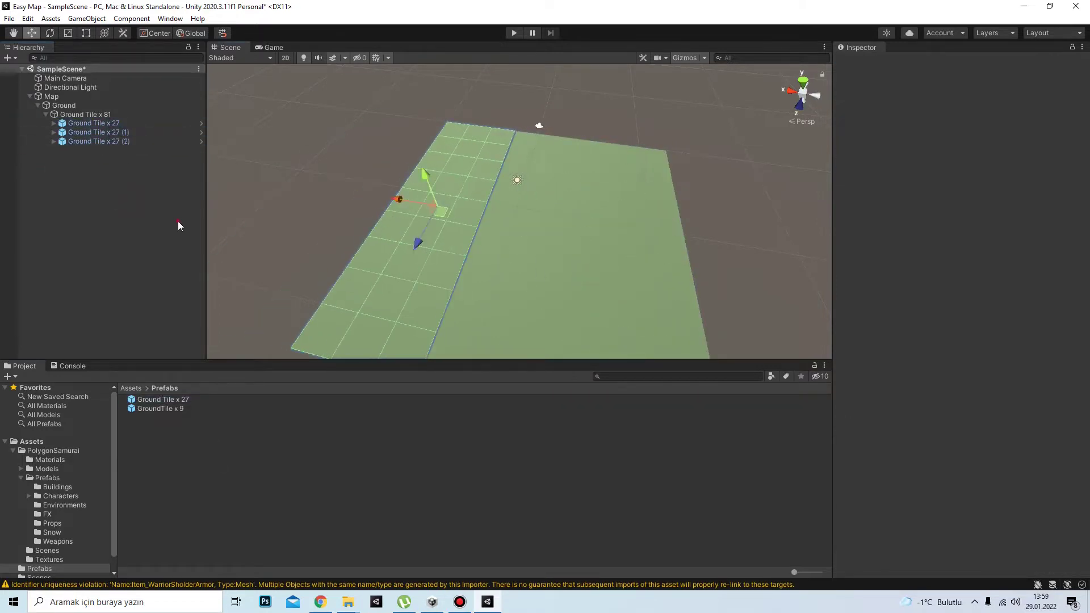
Step: Create an empty 'Wall x4' object under the Walls group
right_click(95, 110)
click(104, 256)
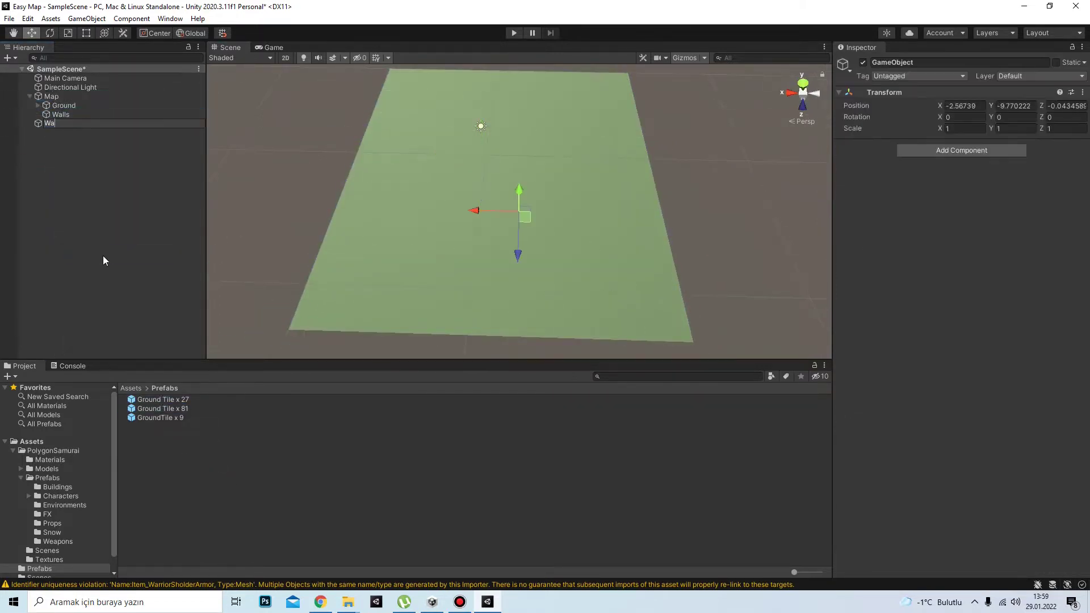
text(Wall x4)
key(Return)
drag(67, 125, 61, 114)
Step: Fill it with duplicated SM_Bld_Wall_01 pieces, rename it 'Wall x5' and save it as a prefab
click(675, 377)
text(wall t:prefab)
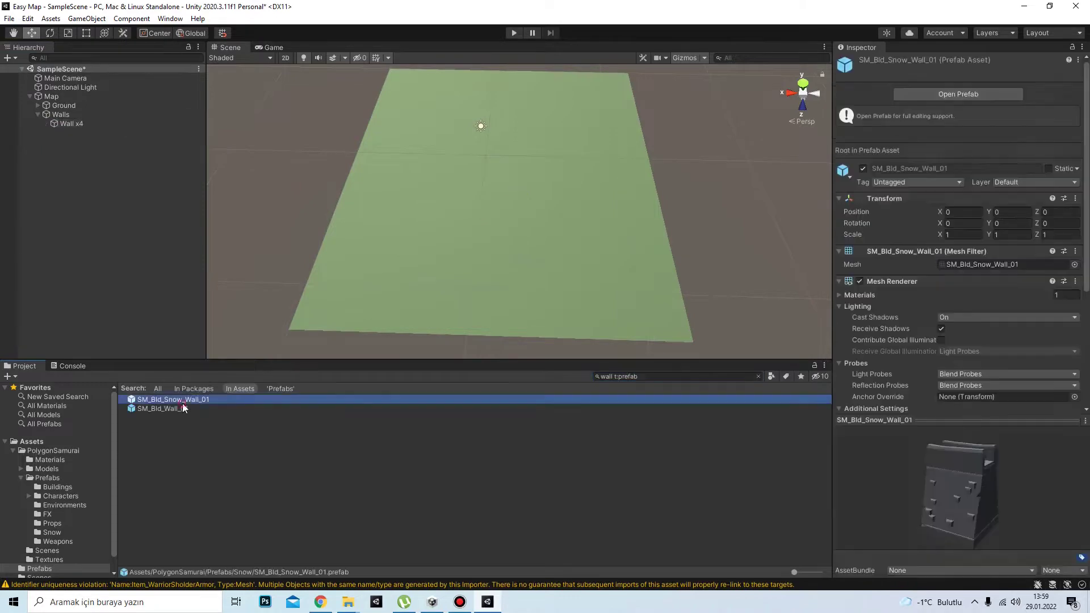
drag(163, 408, 78, 126)
click(94, 131)
key(ctrl+d)
key(ctrl+d)
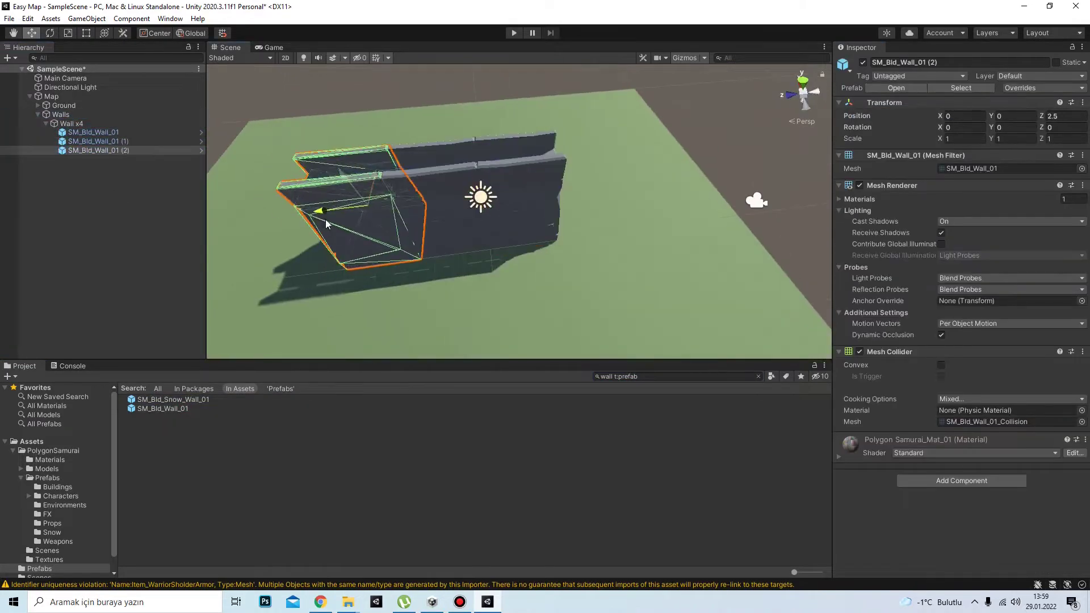
key(ctrl+d)
key(ctrl+d)
text(5)
double_click(81, 125)
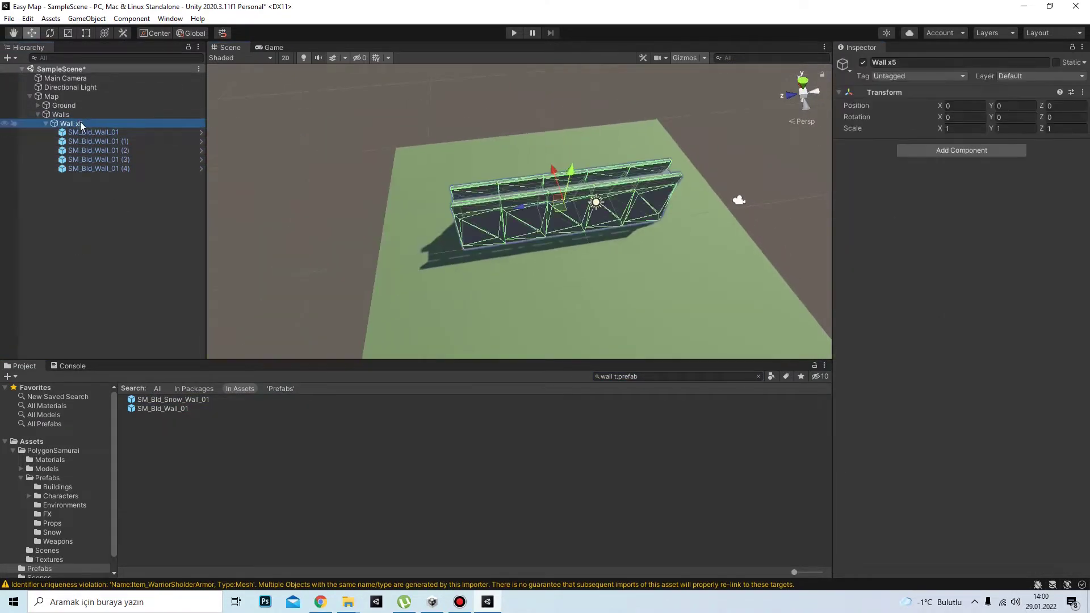
drag(71, 123, 451, 463)
Step: Position the Wall x5 row, then duplicate it, rotate the copy 90° and slide it to the side
alt+drag(597, 202, 396, 159)
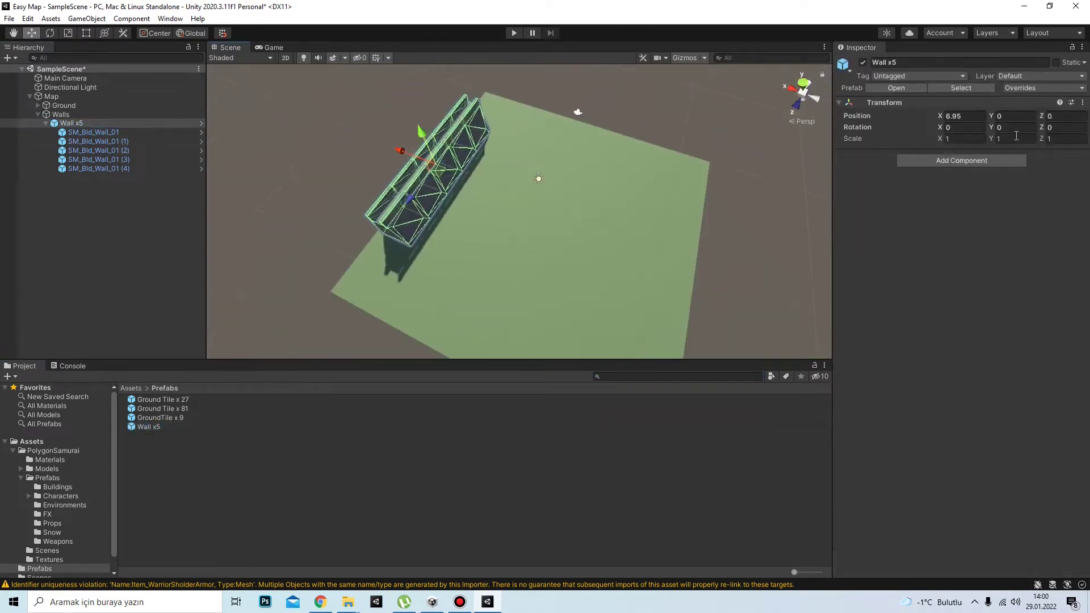
key(ctrl+d)
double_click(1016, 128)
text(90)
key(ctrl+d)
mouse_move(511, 159)
mouse_down()
mouse_move(410, 246)
mouse_move(568, 216)
mouse_up()
Step: Place the fourth wall row to close the square and add another ground tile left of the walls
drag(148, 426, 104, 196)
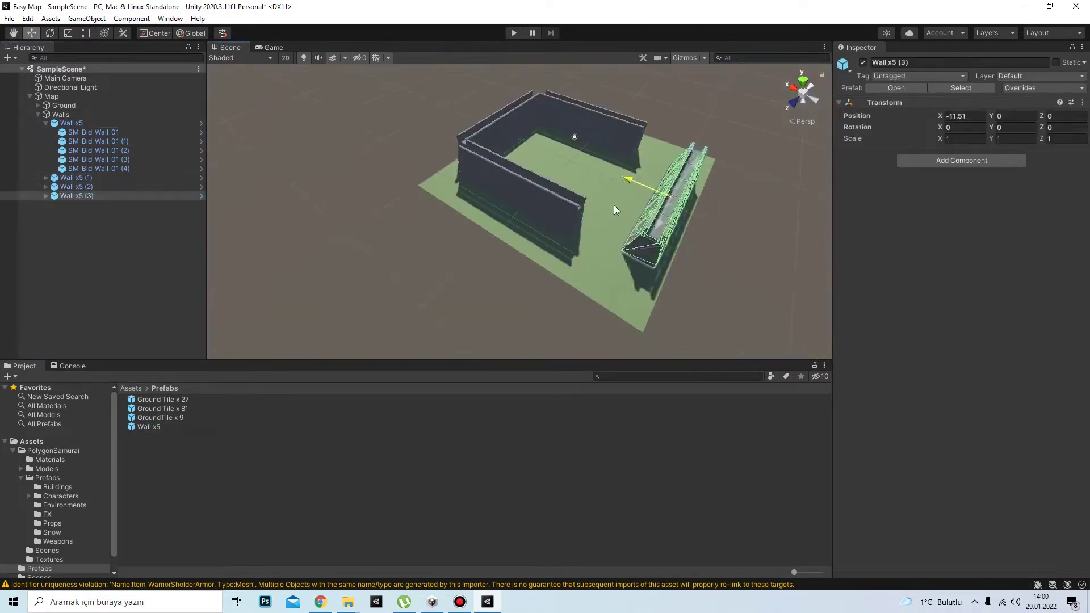
scroll(614, 210, up, 10)
scroll(353, 208, down, 10)
alt+drag(353, 208, 254, 232)
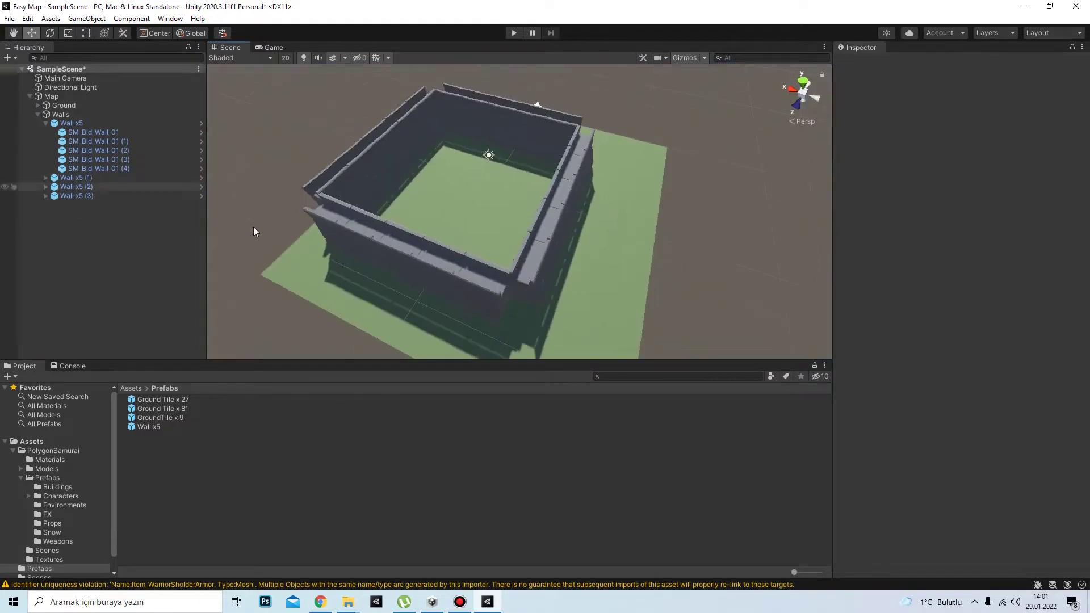
drag(162, 408, 284, 261)
scroll(283, 261, up, 5)
Step: Create a 'Fences' group under Map with a child object named 'Fence'
right_click(34, 97)
click(117, 256)
text(F)
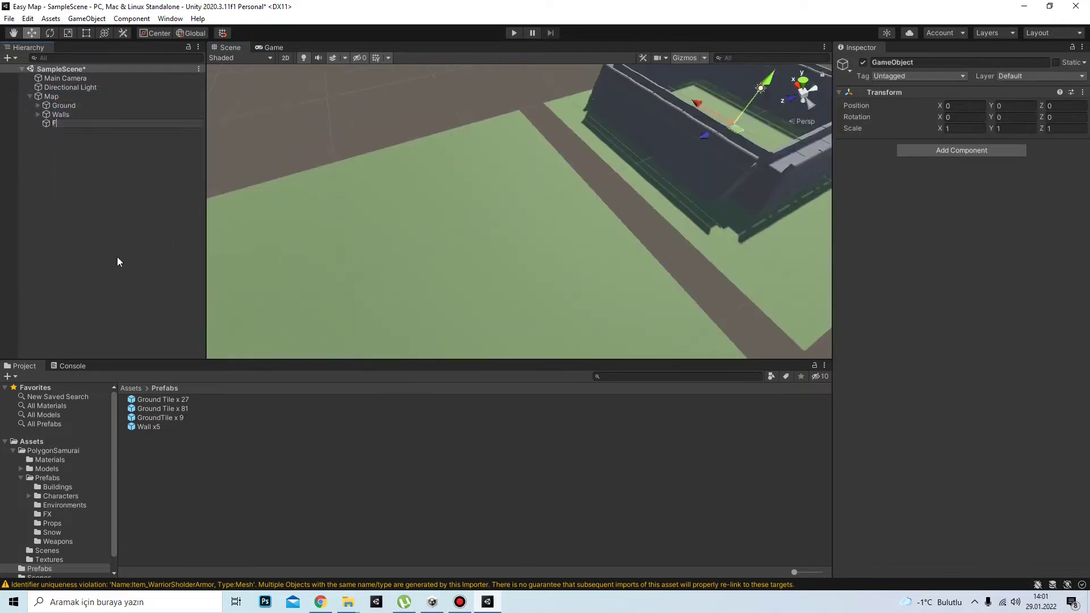
text(ences)
key(Return)
key(alt+shift+n)
text(Fence)
key(Return)
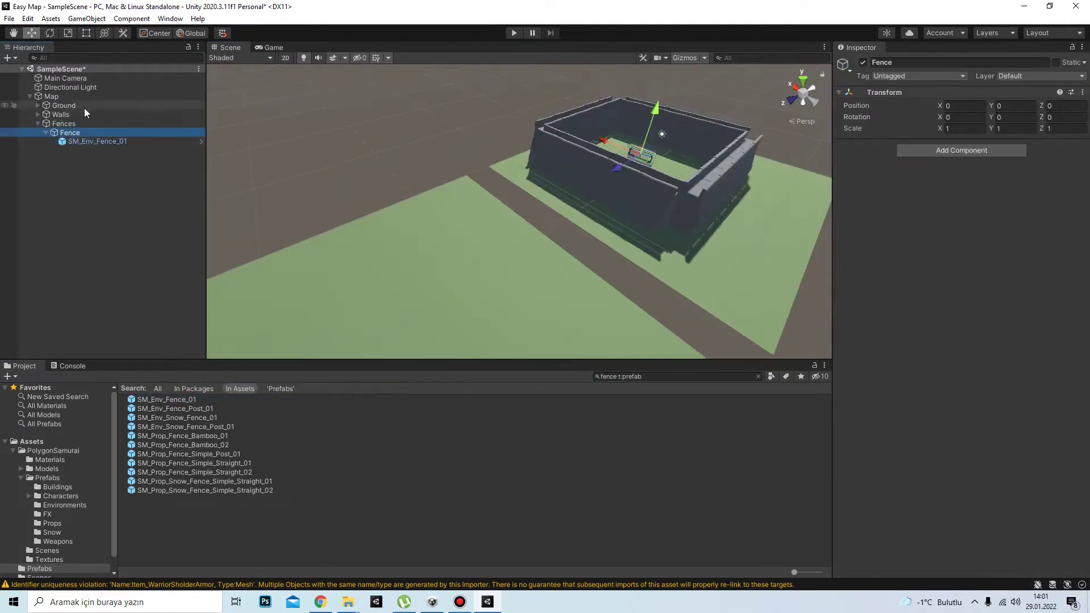
Step: Add a fence piece to the scene and select the Fence x3 group
click(64, 123)
key(f)
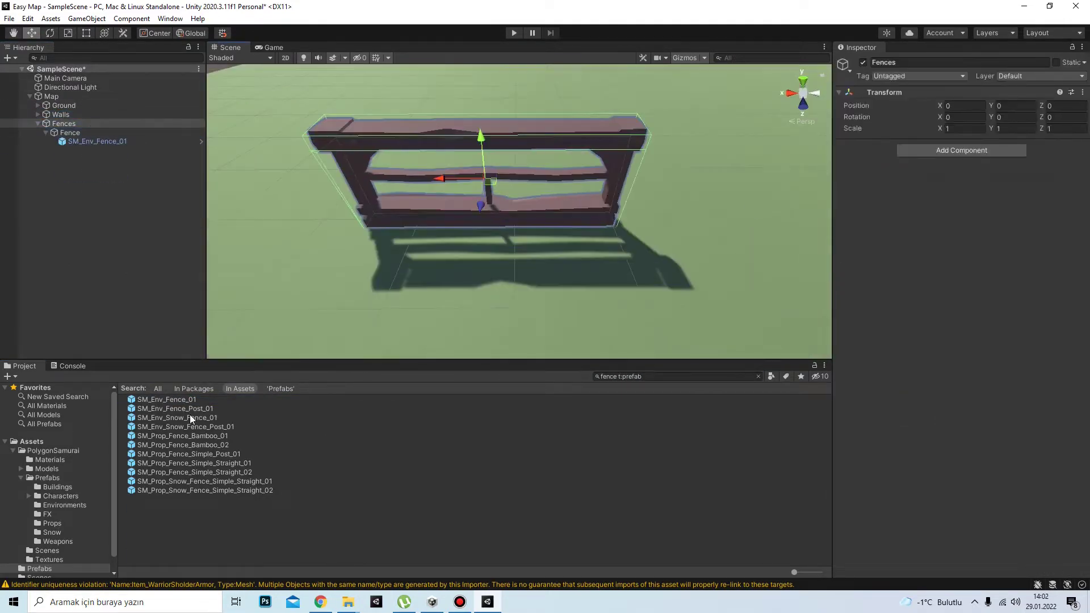
drag(175, 408, 626, 220)
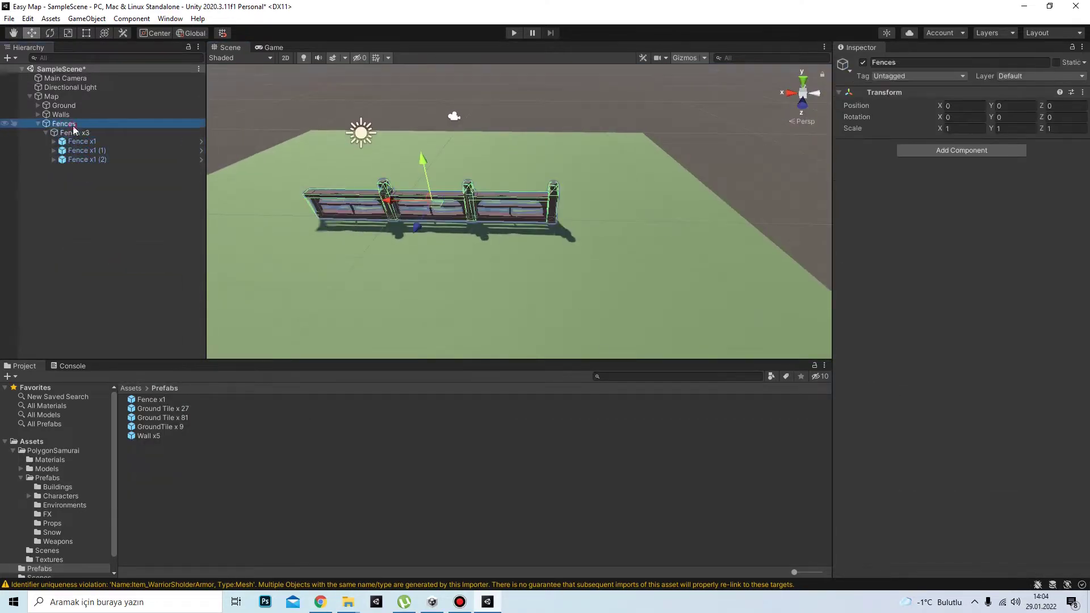
alt+drag(358, 211, 168, 153)
click(81, 135)
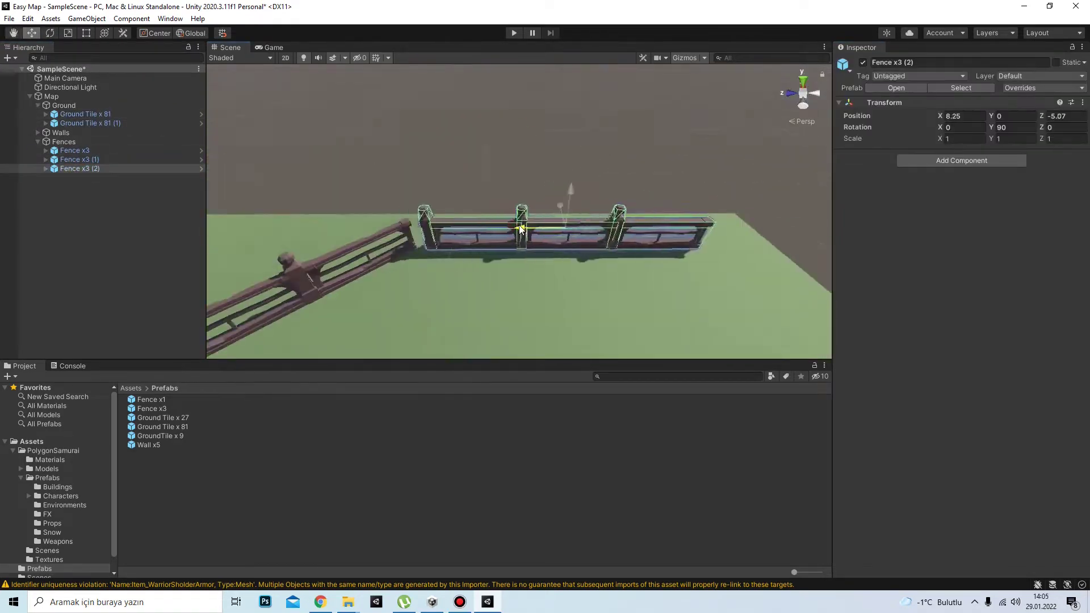
Step: Add a new 'Fence Quarter Circle' empty under Fences and a new 'Ground' group under Ground
right_click(80, 142)
click(135, 289)
text(Fence Quarter Circle)
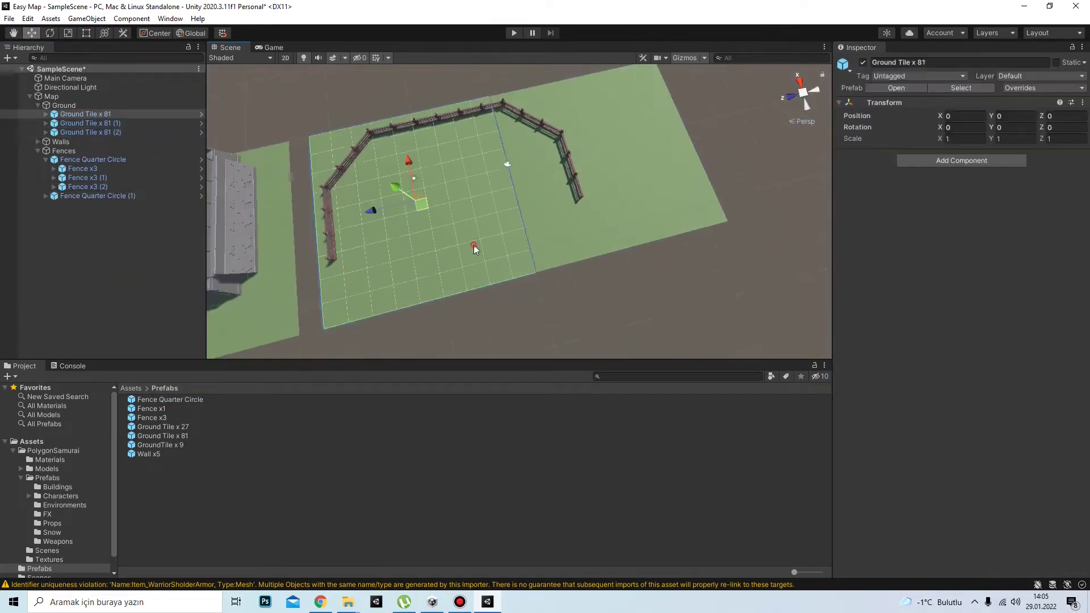
right_click(64, 105)
click(120, 253)
text(Ground Tille x 324)
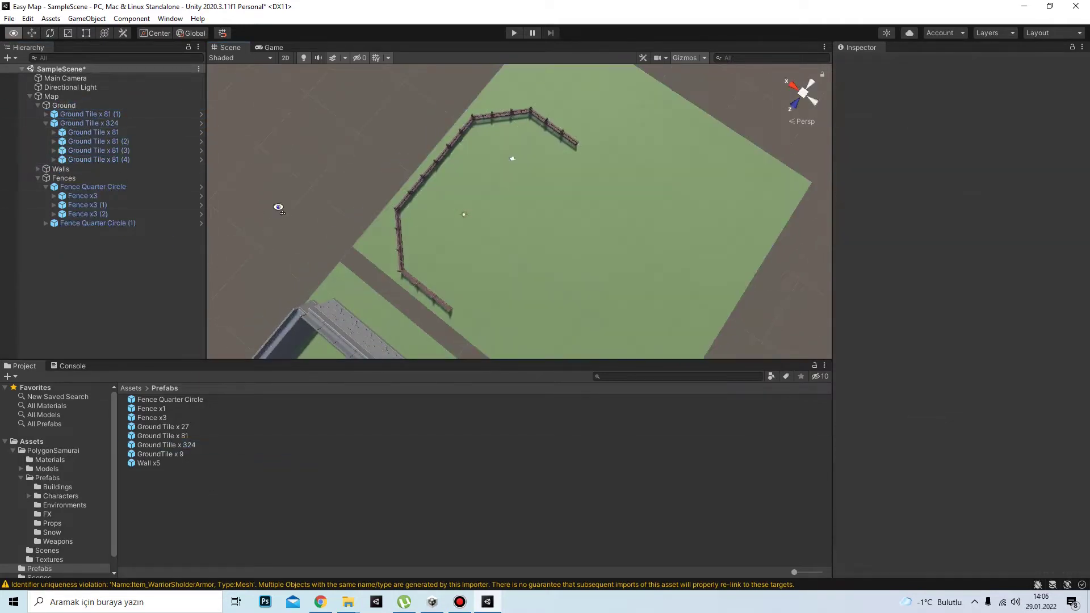
Step: Create a 'Fence Quarter Circle' group and search the project for 'sta' statue assets
right_click(120, 321)
click(120, 319)
text(Fence Half Circle)
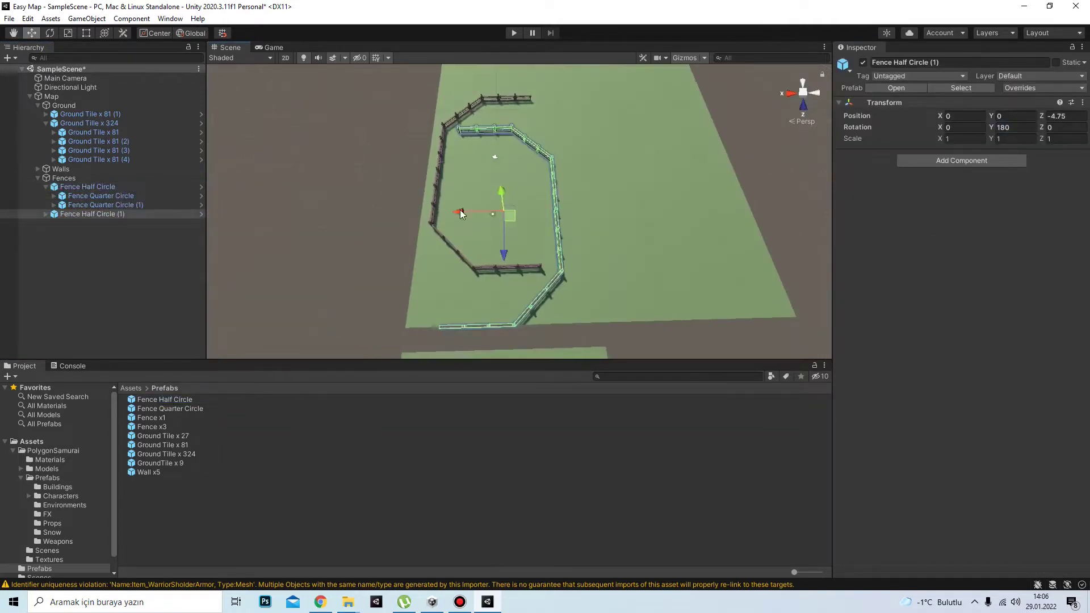
click(651, 376)
text(sta)
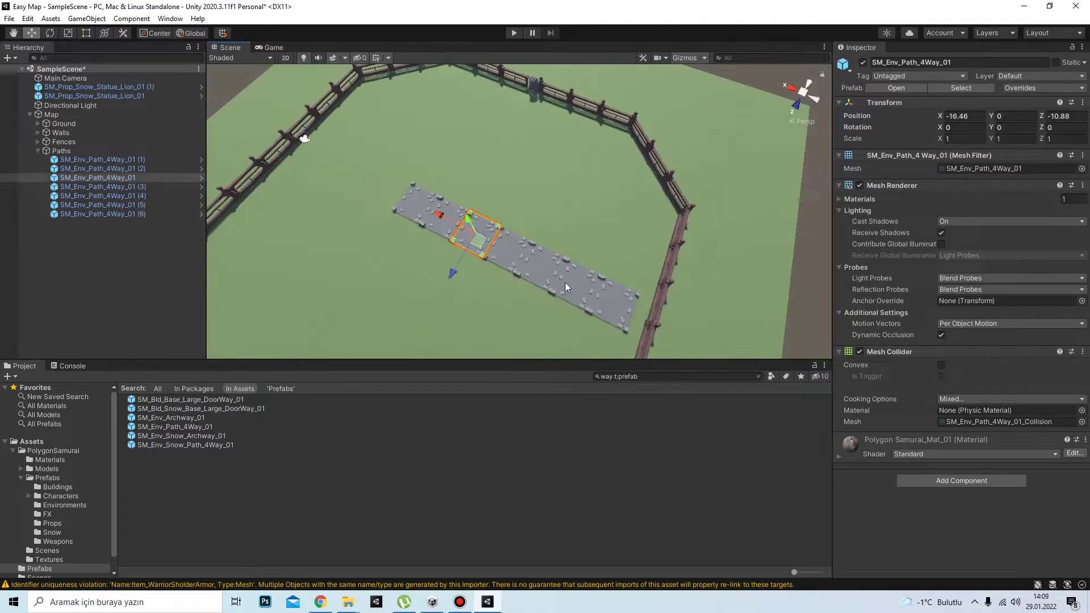
Step: Move path pieces into the Path x 5 group and save Path x4 SQ as a prefab
drag(134, 189, 73, 223)
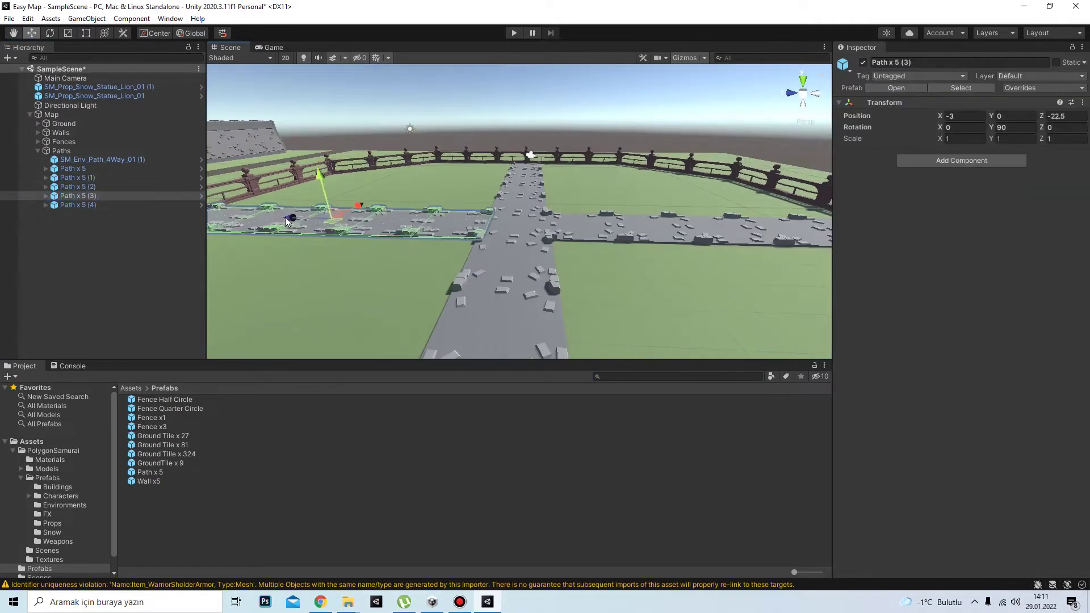
click(114, 159)
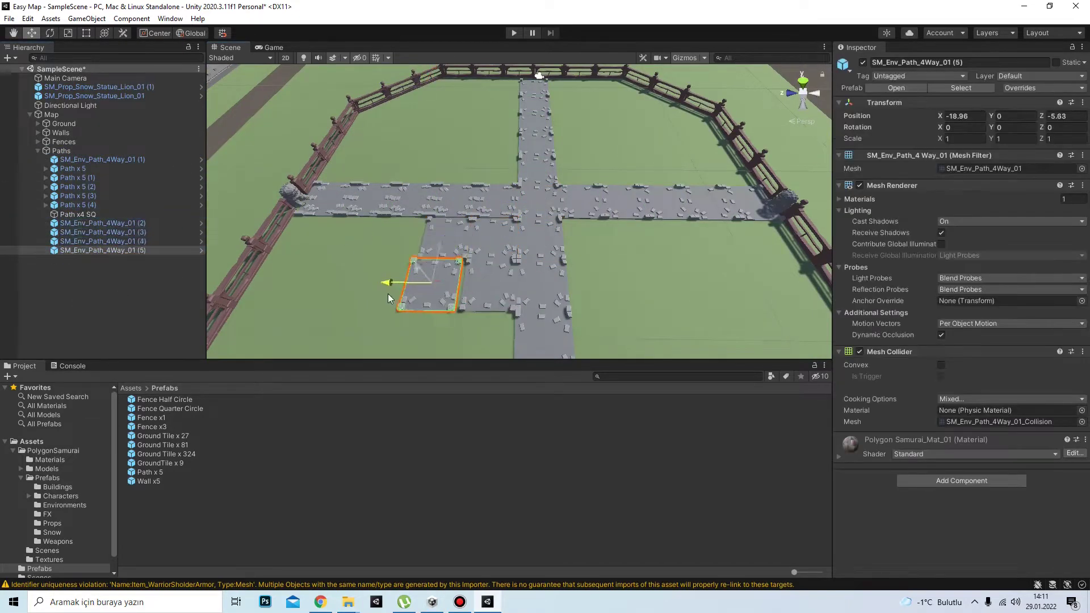
drag(180, 367, 210, 530)
click(101, 168)
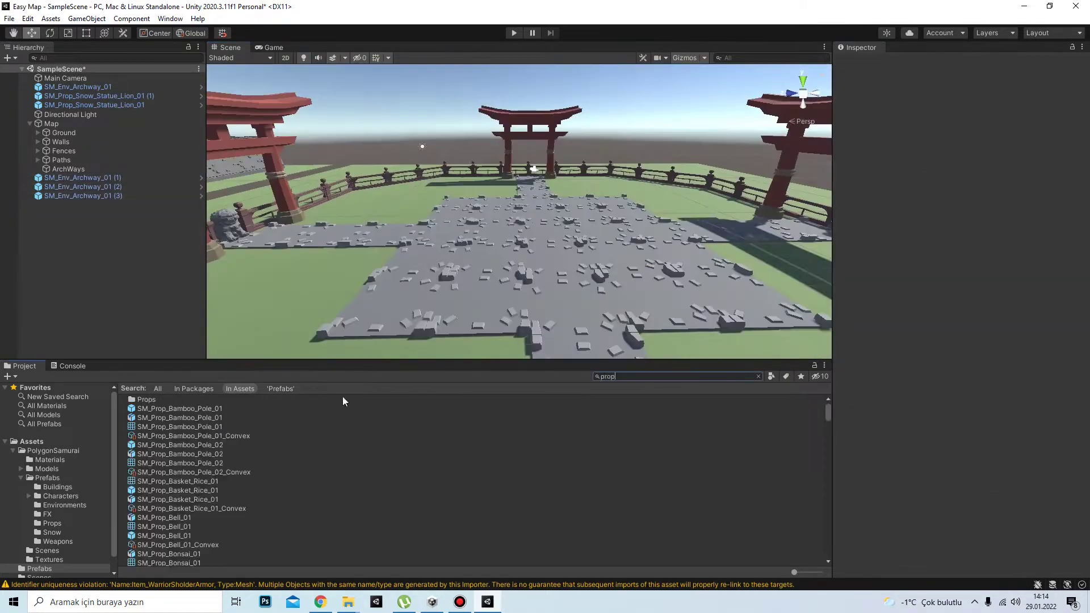
Step: Search 't:prefab' and place an SM_Prop_Bowl_Large_01 bowl in the scene
text(t:prefab)
mouse_move(170, 453)
mouse_down()
mouse_move(503, 243)
mouse_move(664, 226)
mouse_up()
shift+click(84, 180)
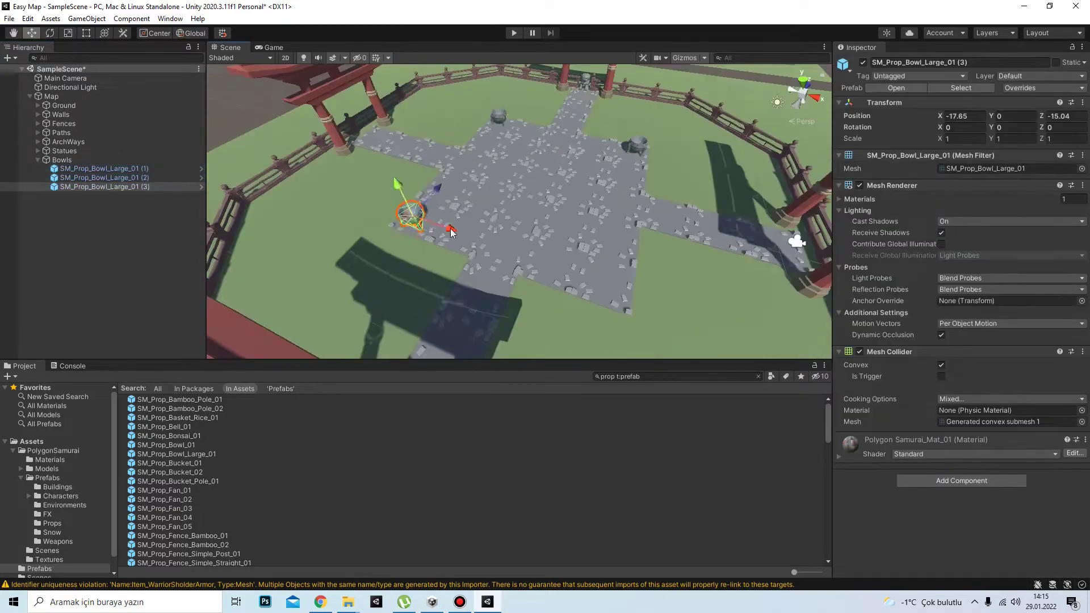
key(f)
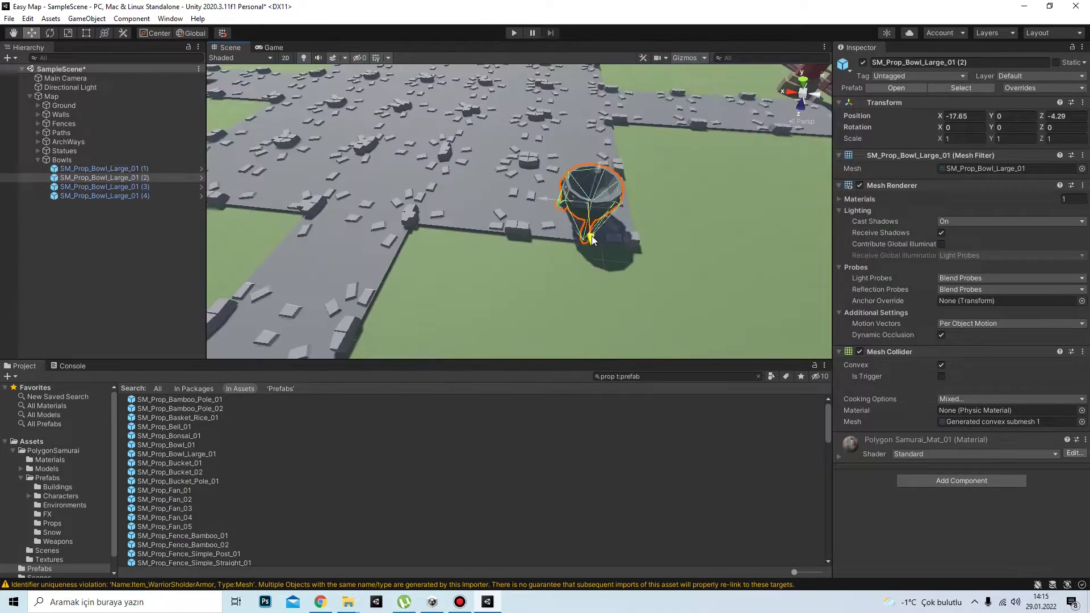
alt+drag(327, 207, 640, 188)
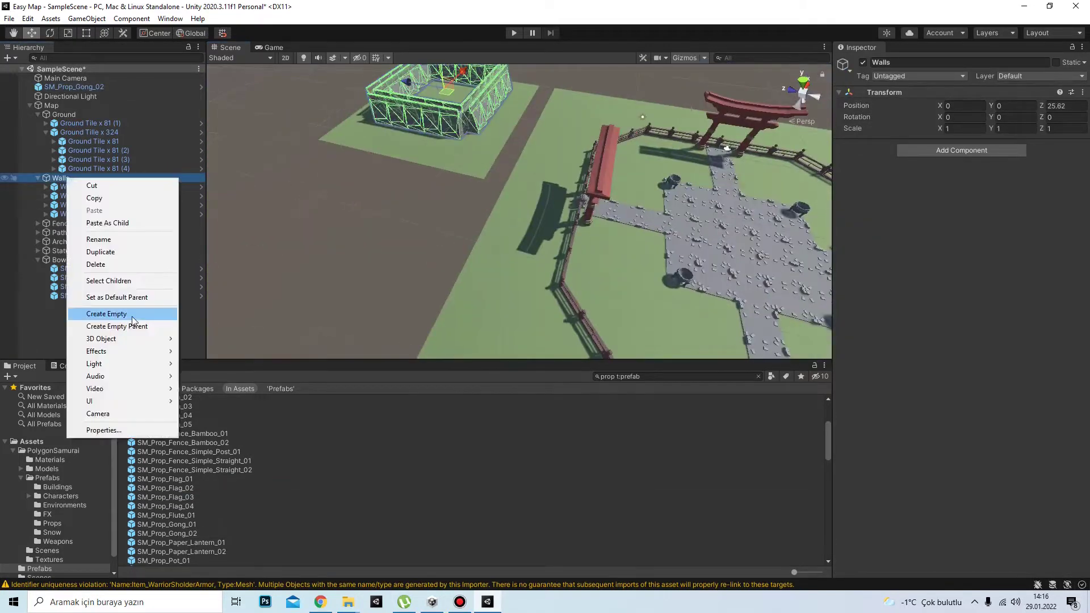
Step: Move Wall x5 (1) into Walls x 10, put SM_Prop_Gong_02 under Props, and add SM_Bld_Tower_01
drag(87, 195, 79, 223)
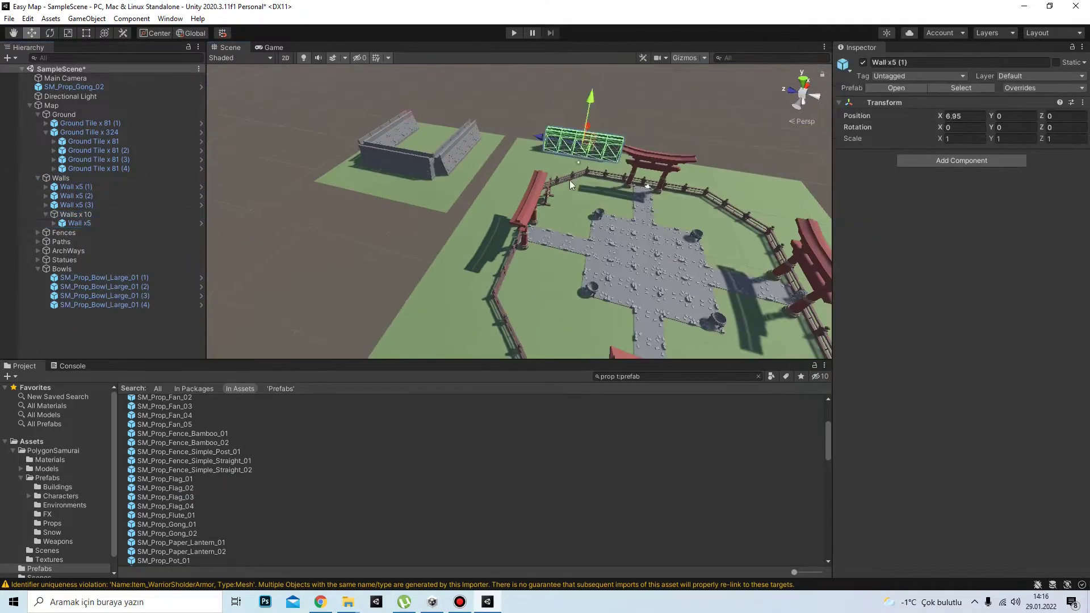
key(f)
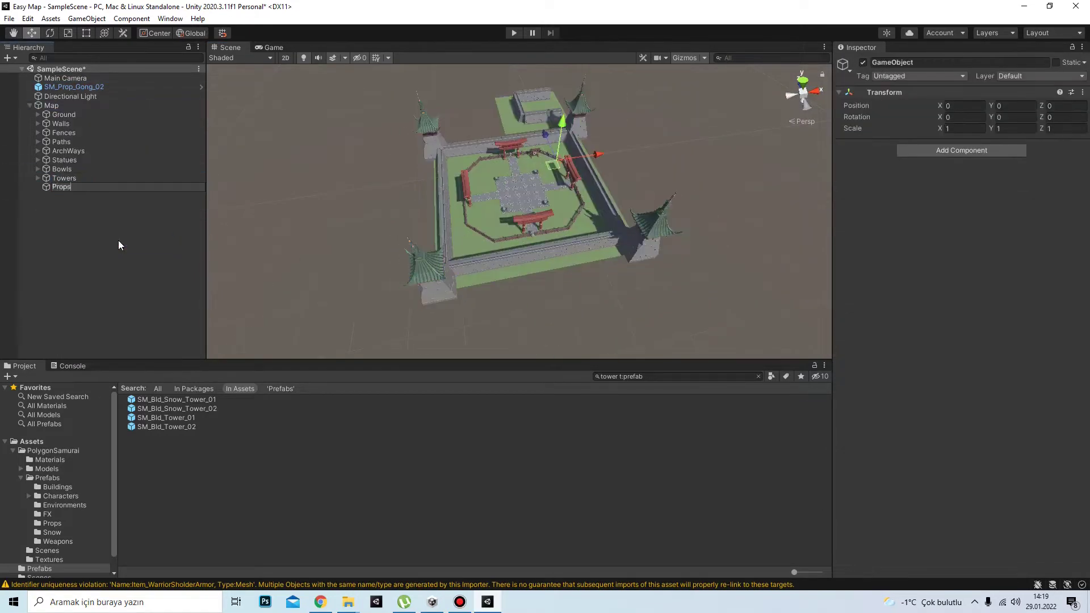
drag(69, 174, 69, 174)
drag(166, 418, 427, 199)
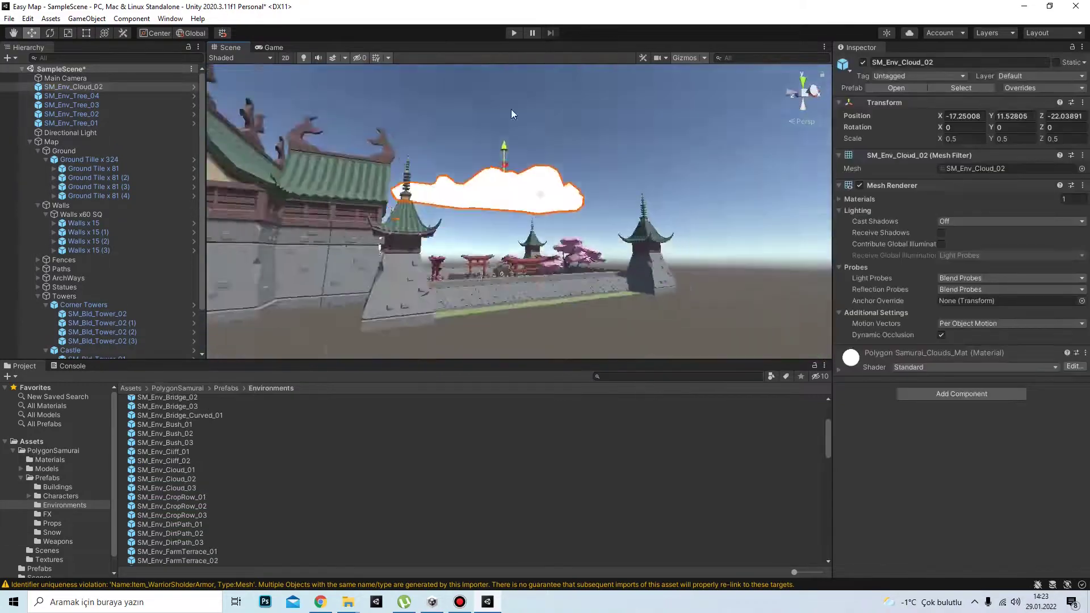
Step: Add another cloud to the sky and pick the SM_Env_Flowers_01 prefab from the environment assets
scroll(189, 457, up, 1)
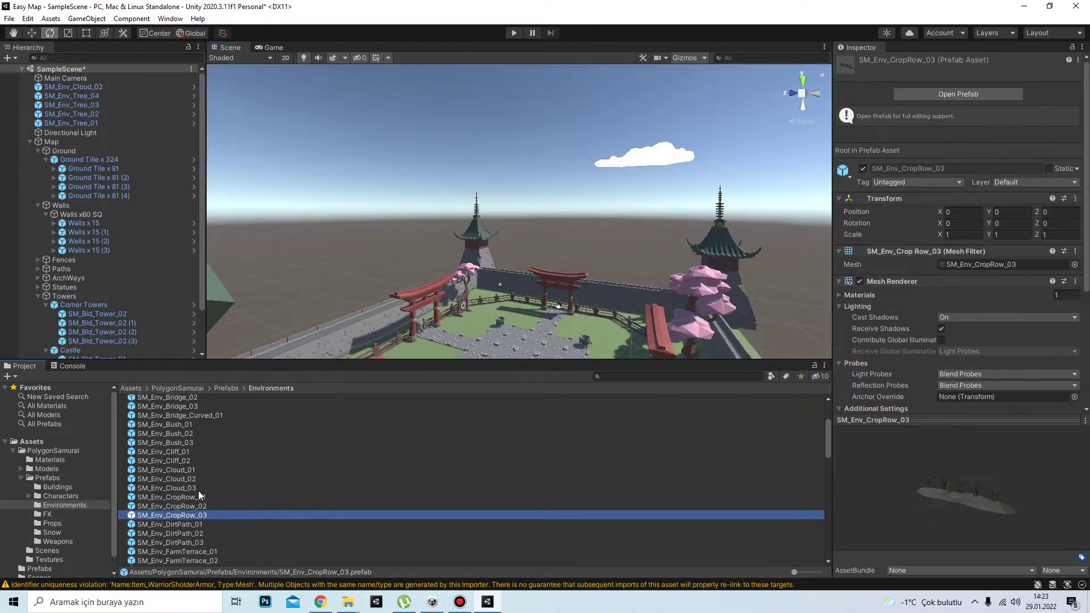
mouse_move(198, 490)
mouse_down()
mouse_move(500, 171)
mouse_move(219, 171)
mouse_up()
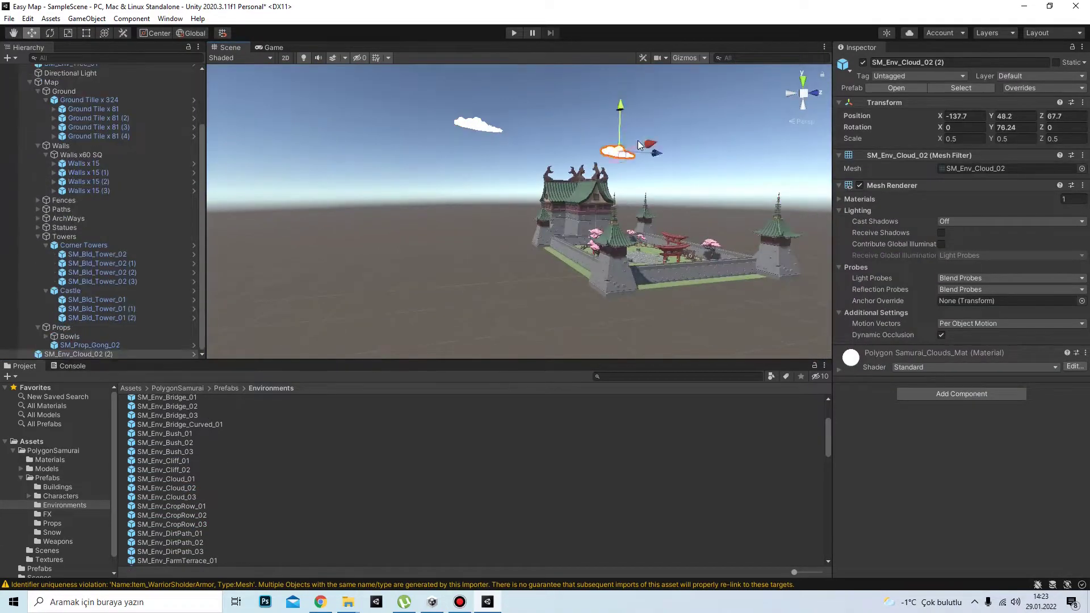
click(645, 109)
scroll(552, 117, up, 5)
click(209, 542)
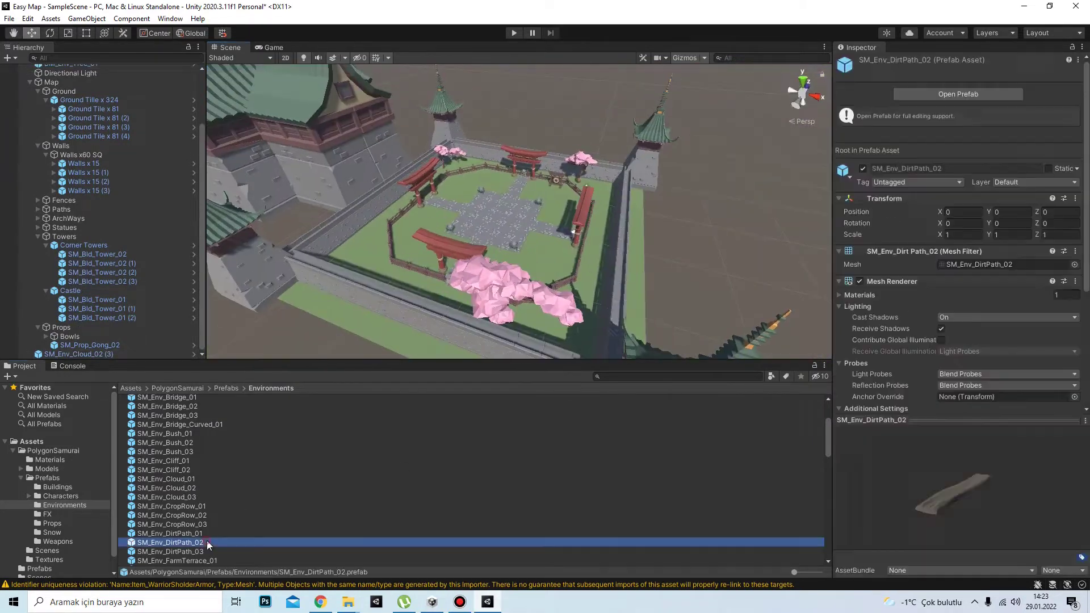
scroll(207, 533, down, 3)
key(Down)
key(Down)
key(Down)
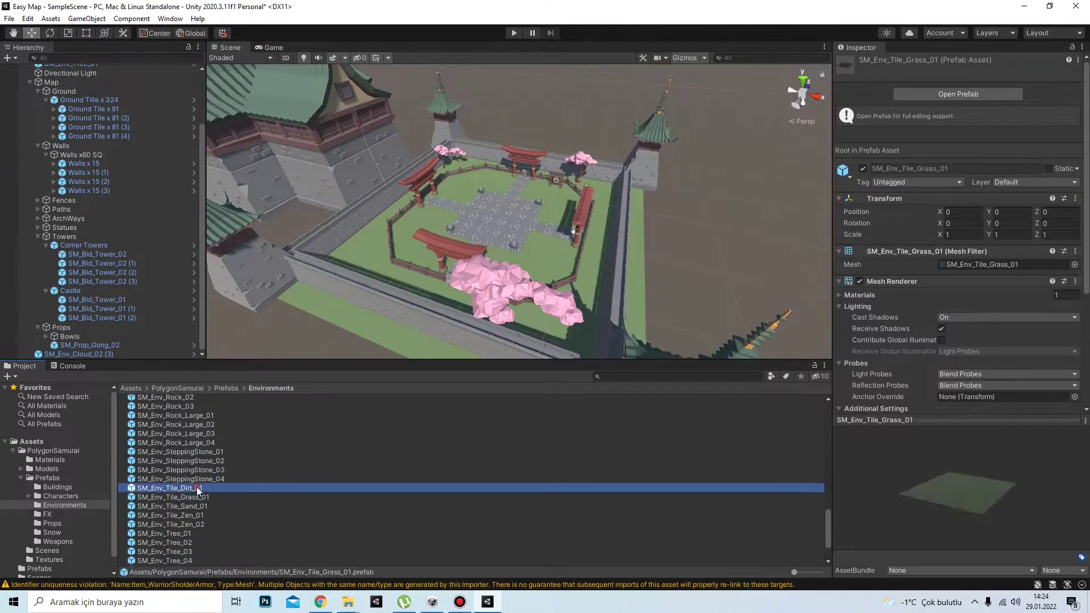
scroll(210, 484, up, 4)
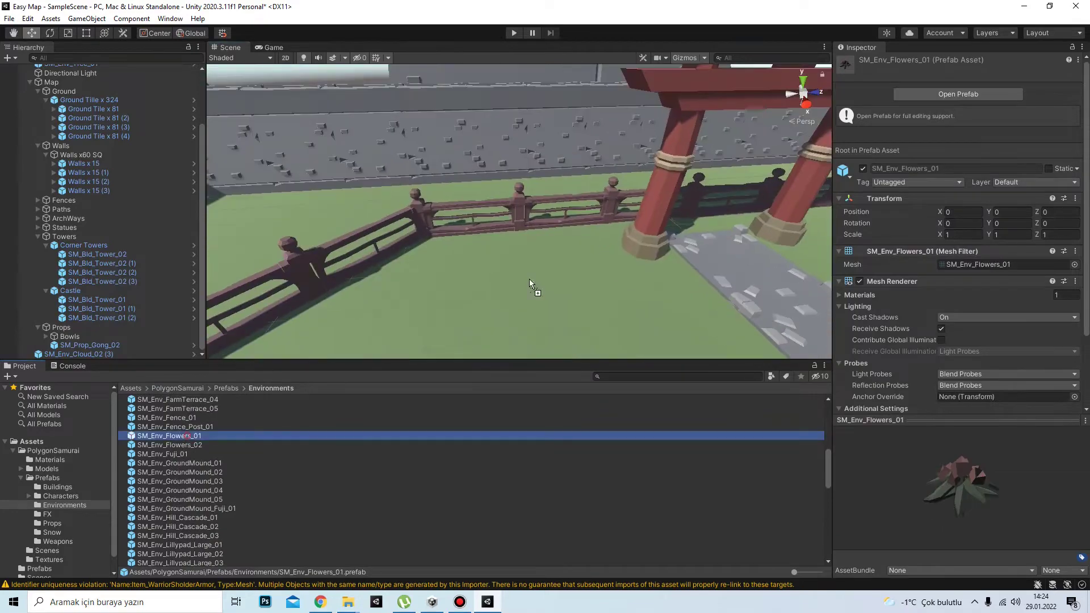
click(185, 454)
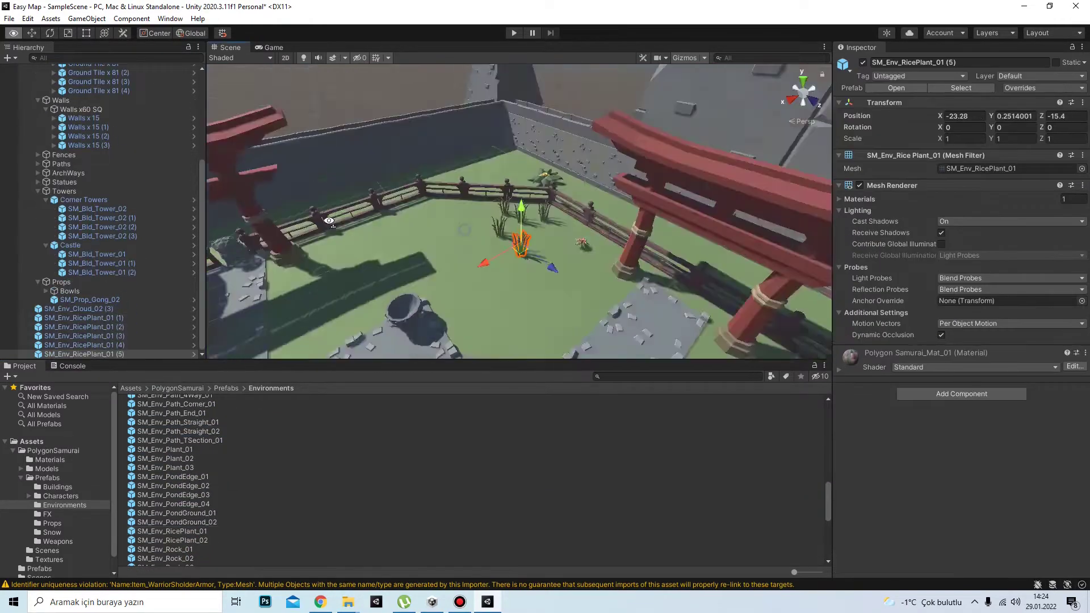
Step: Place and duplicate rice plants, positioning them in the courtyard planting patch
alt+drag(329, 221, 397, 216)
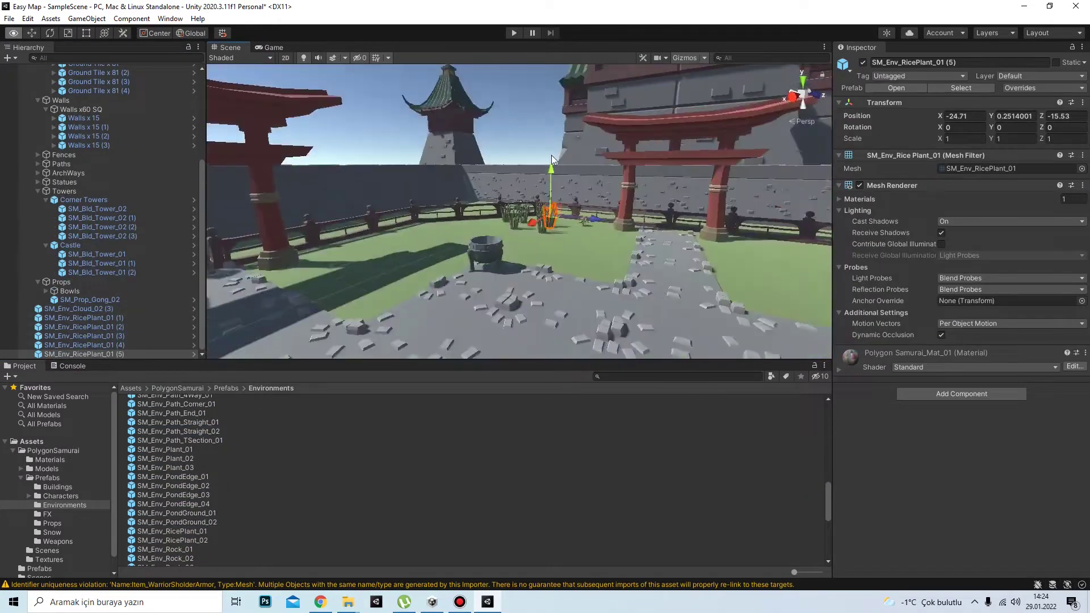
key(ctrl+d)
drag(511, 227, 474, 221)
scroll(532, 159, down, 5)
click(216, 477)
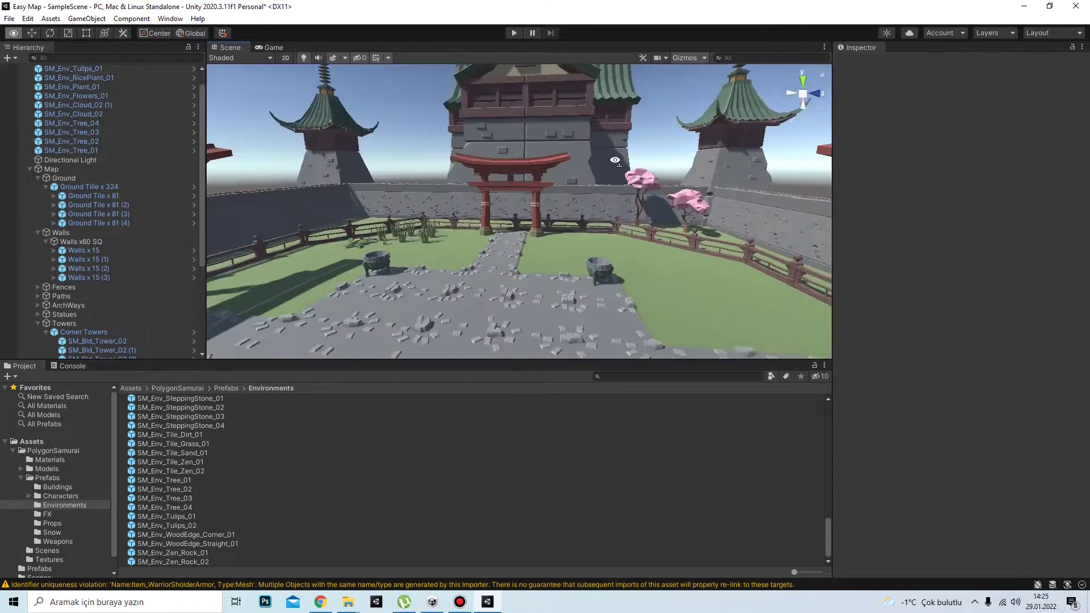
drag(547, 213, 560, 223)
key(f)
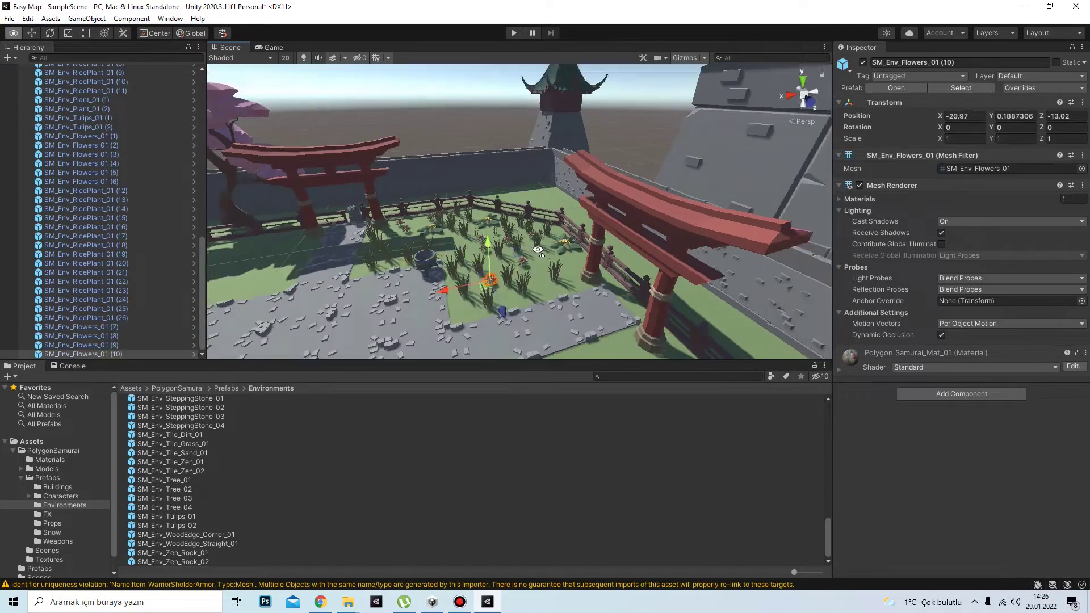
alt+drag(511, 200, 427, 198)
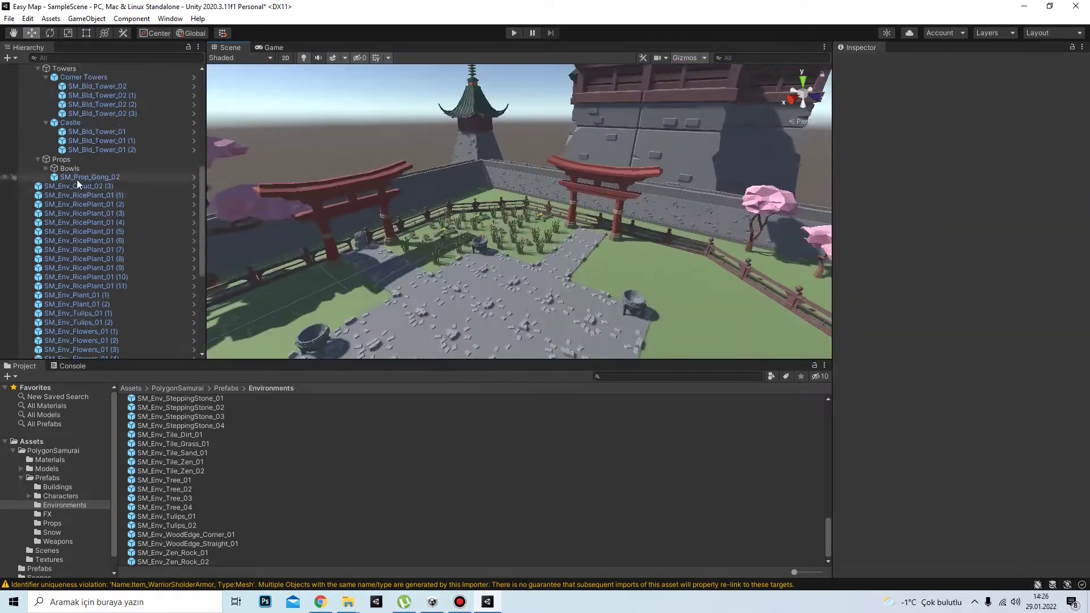
Step: Create a 'Plants' group under Map with a 'Plants Quarter' child and move the rice plants into it
right_click(50, 118)
click(120, 249)
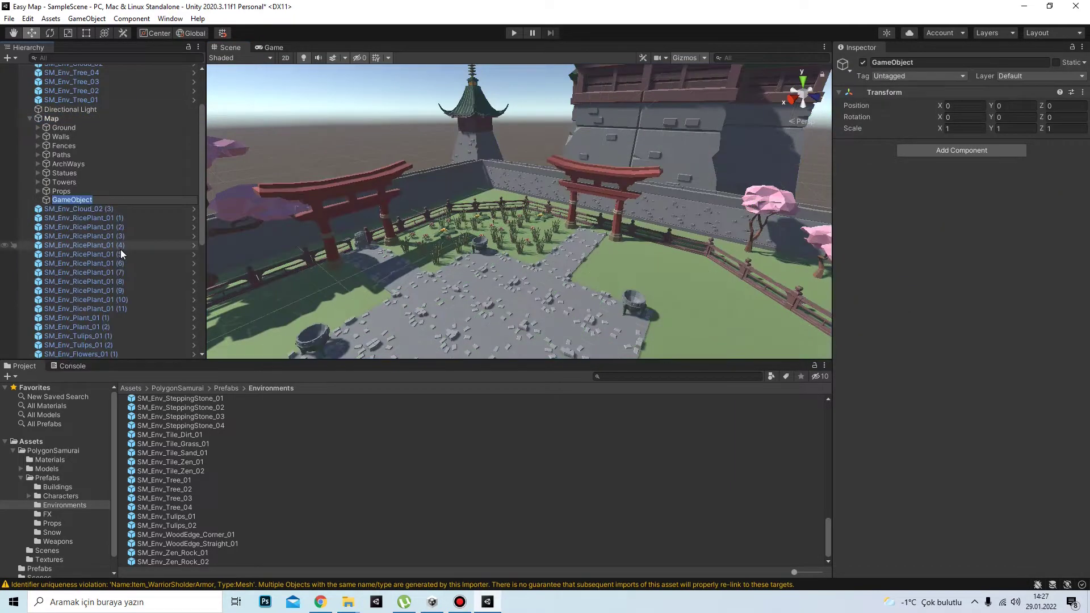
text(Plants)
right_click(57, 200)
click(121, 329)
text(Plants Quarter)
key(Return)
shift+click(121, 329)
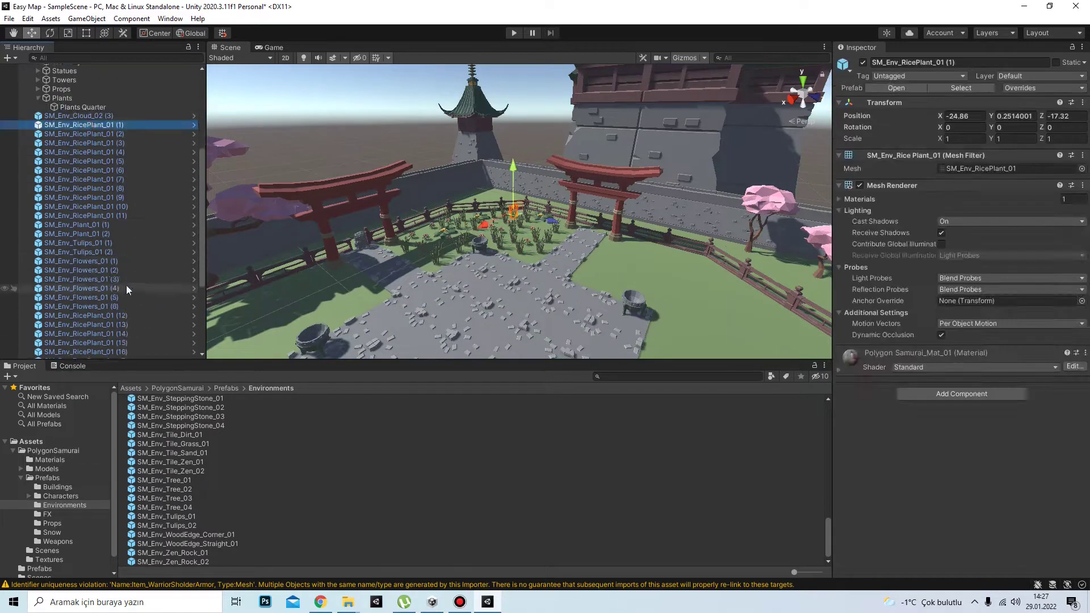
drag(126, 285, 73, 235)
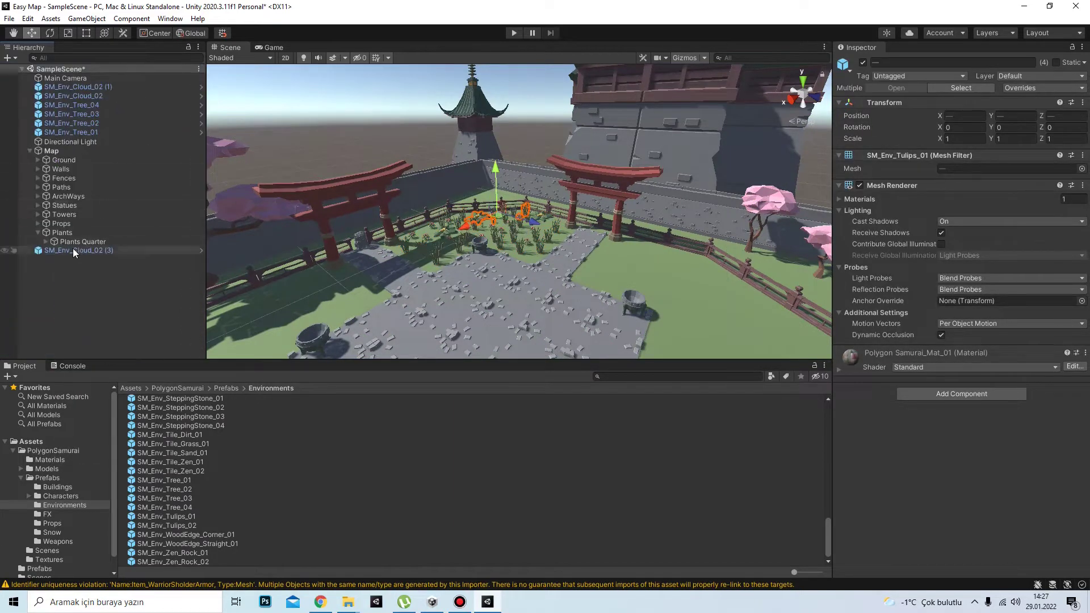
Step: Group the cloud objects under a new Clouds empty and view the courtyard at ground level
right_click(86, 209)
click(134, 348)
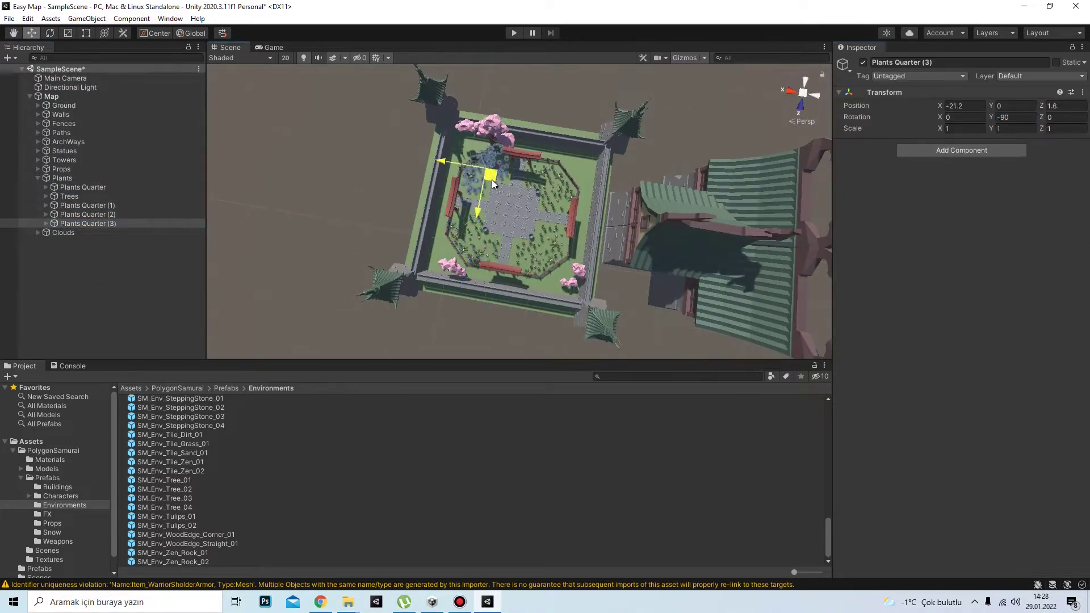
right_drag(493, 183, 493, 187)
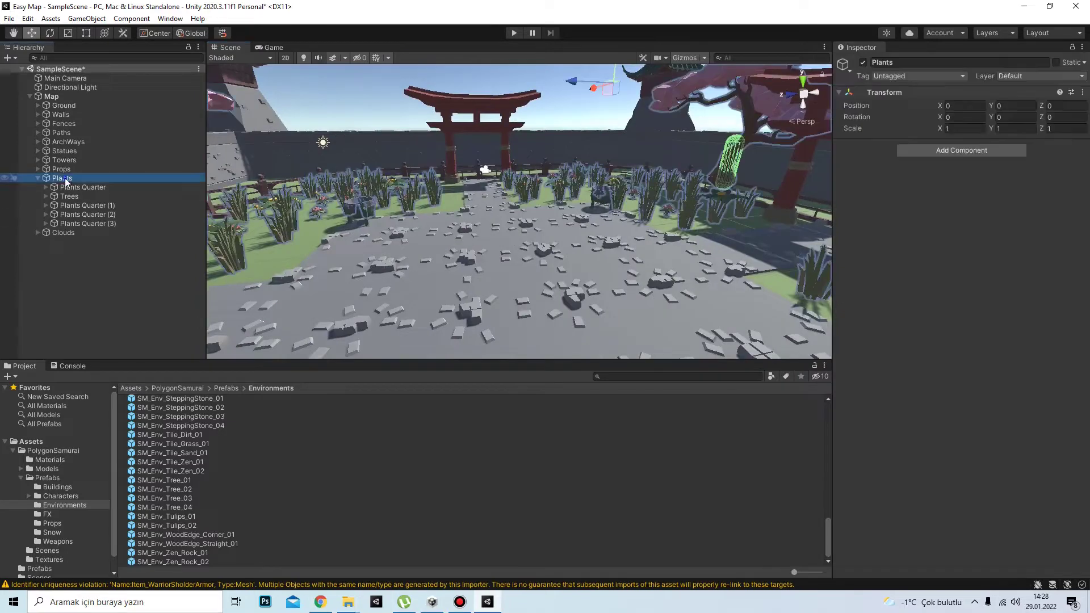
right_click(66, 180)
click(533, 377)
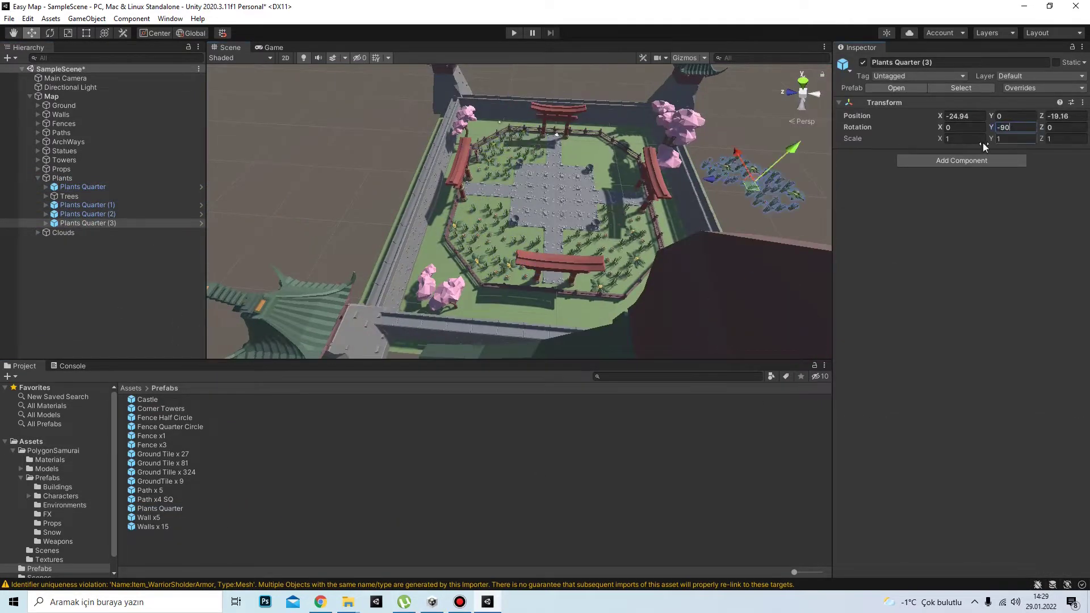
click(377, 175)
right_drag(377, 175, 270, 83)
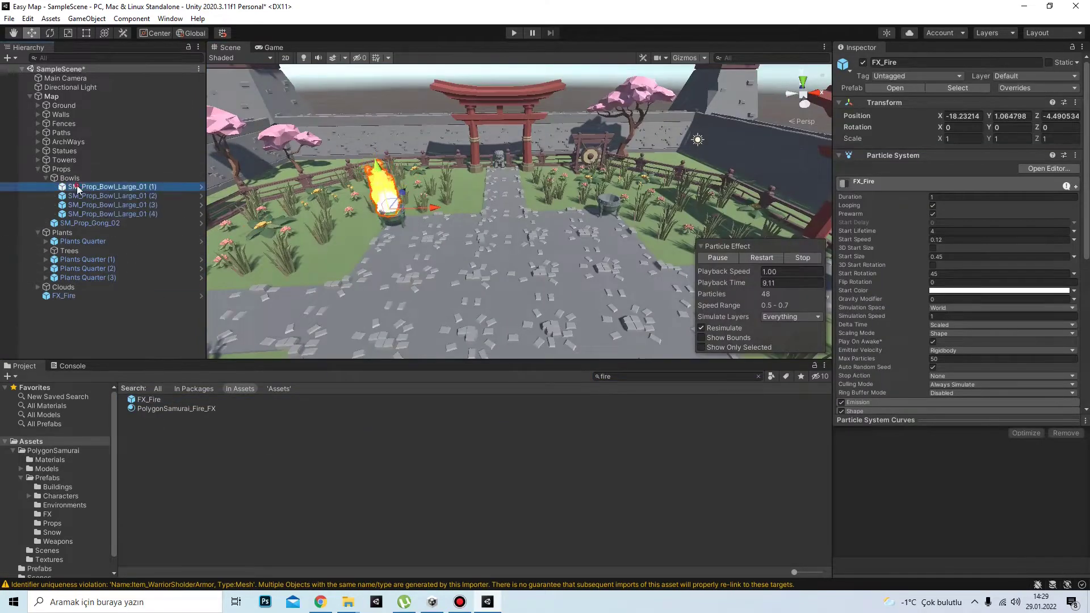
Step: Wrap the bowl in a 'Bowl + Fire' parent with FX_Fire, delete spare bowls, and save it as a prefab
right_click(78, 190)
click(123, 295)
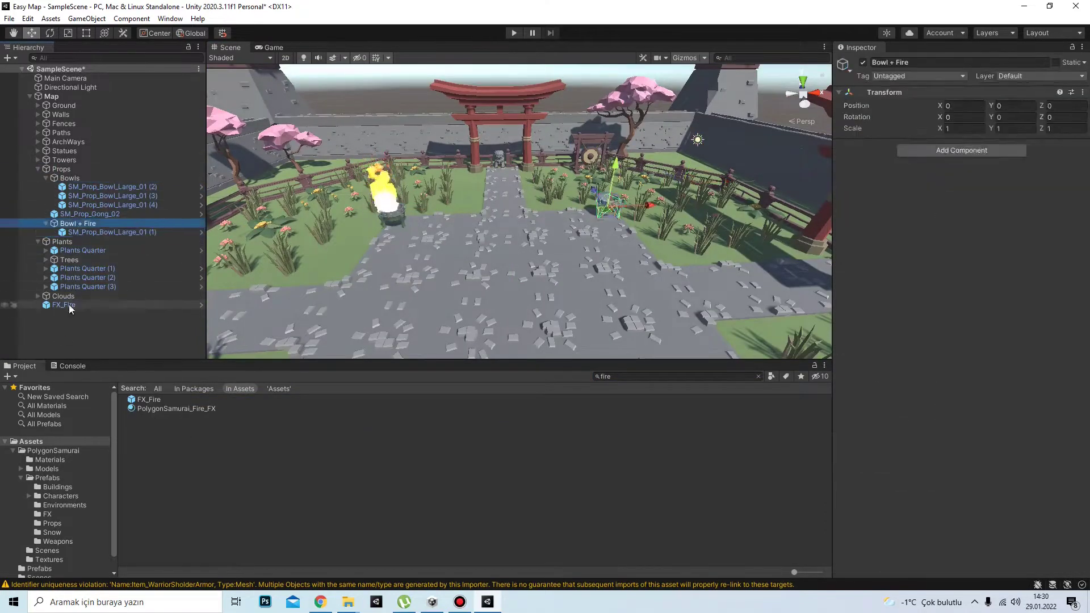
drag(69, 305, 78, 223)
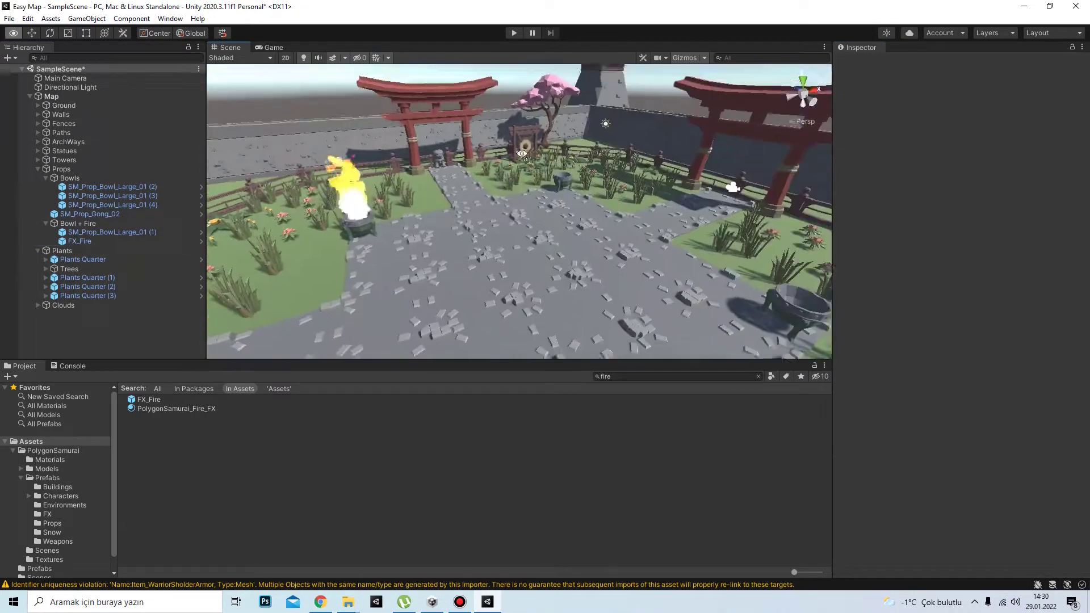
click(108, 187)
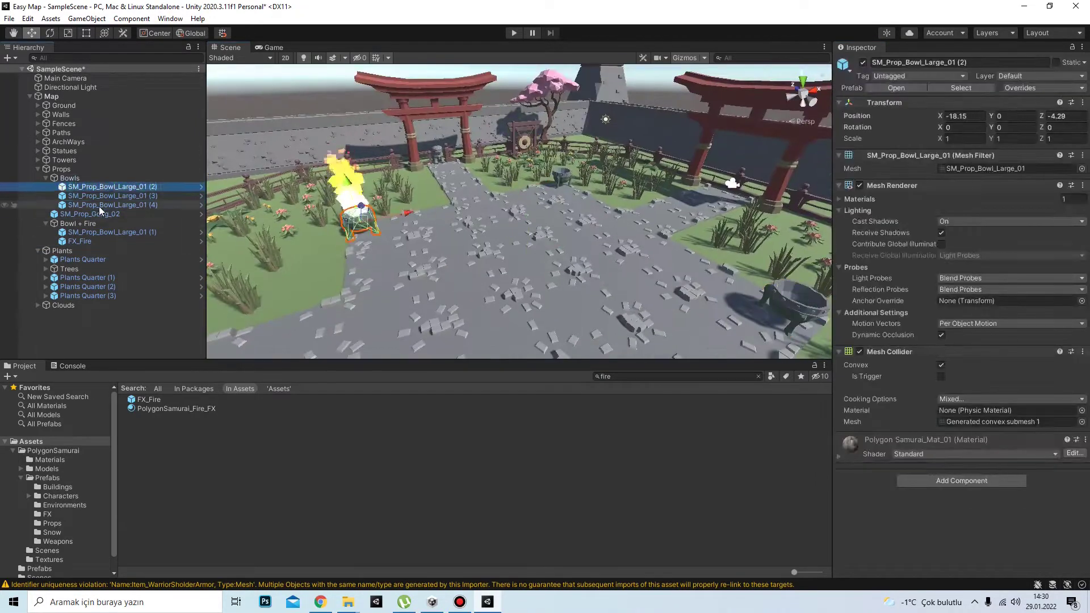
shift+click(99, 206)
key(Delete)
click(89, 198)
drag(157, 418, 149, 408)
Step: Select the original Bowl + Fire and view the courtyard from above
double_click(79, 213)
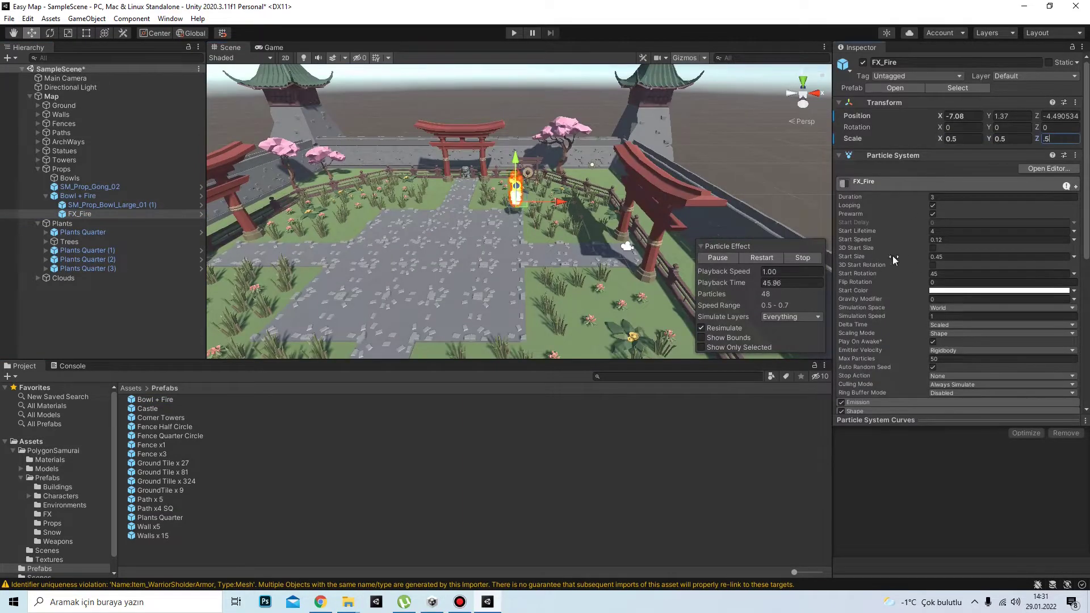
scroll(585, 199, up, 5)
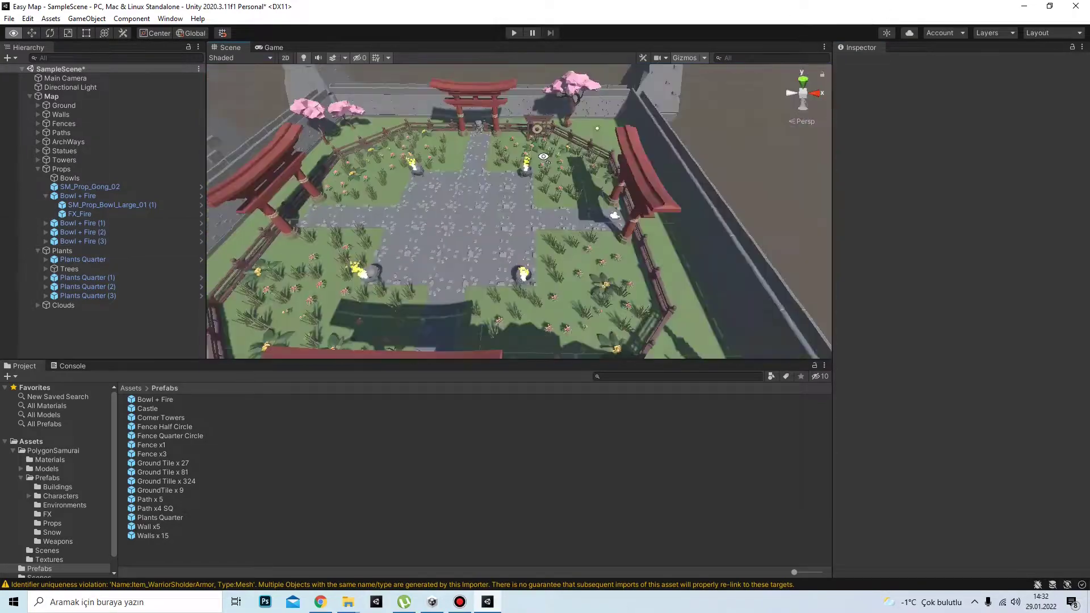
click(570, 152)
mouse_move(570, 152)
alt+mouse_down()
mouse_move(456, 249)
mouse_move(728, 138)
alt+mouse_up()
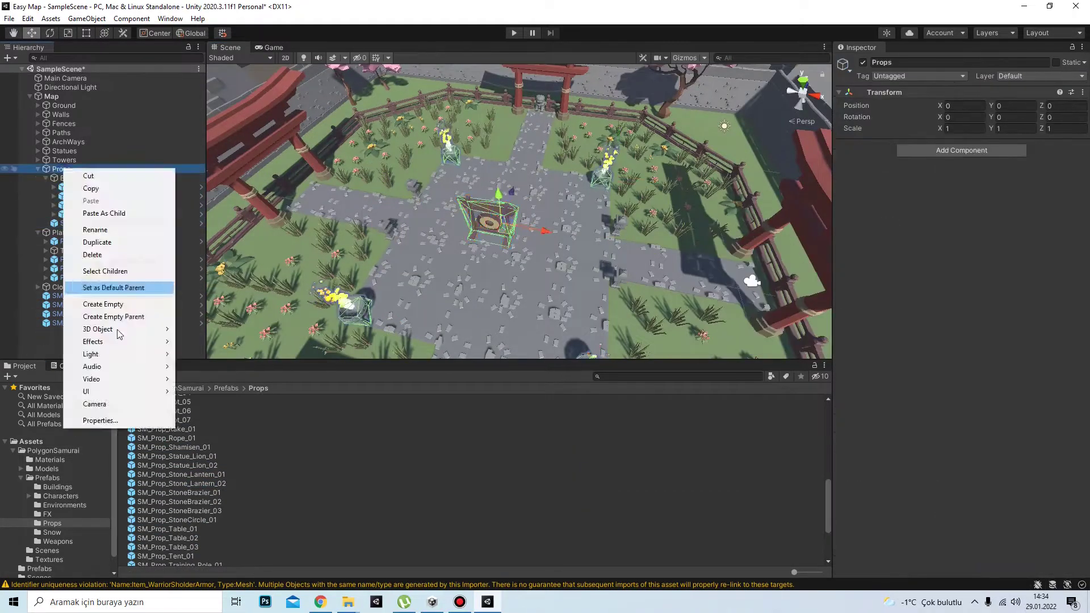
Step: Group the stone lantern under a new 'Lantern + fire' parent and save it as a prefab
right_click(89, 246)
click(122, 377)
text(Lantern + fire)
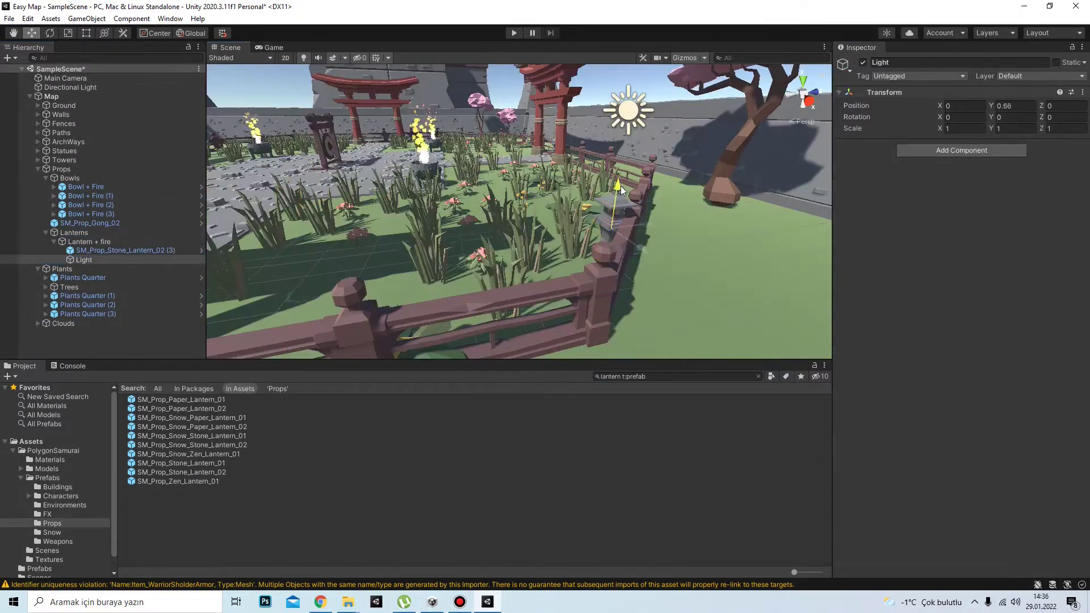
right_drag(665, 185, 496, 180)
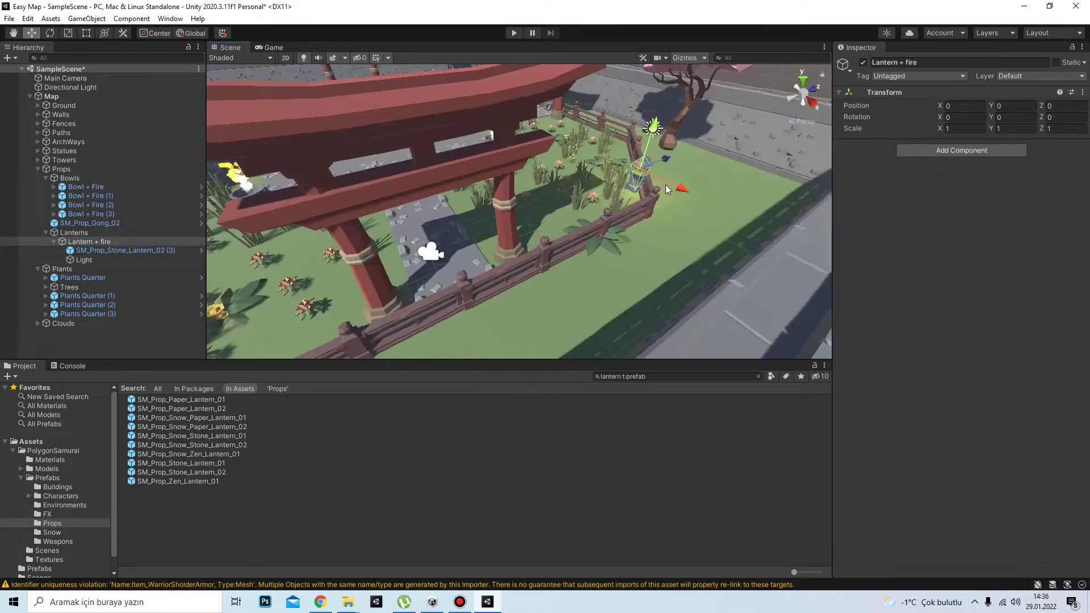
key(f)
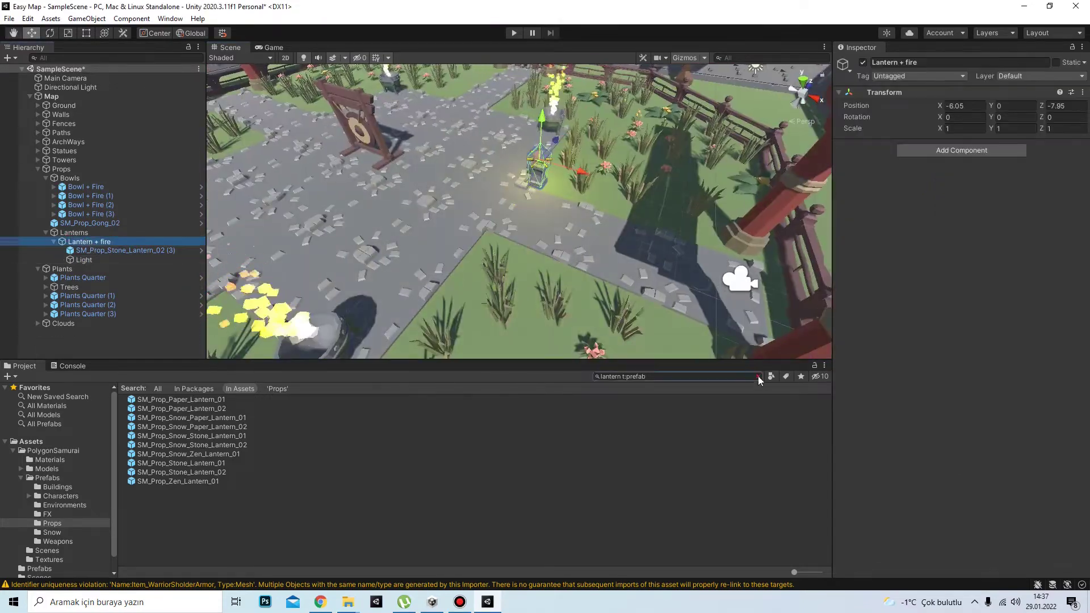
drag(97, 245, 170, 499)
Step: Place and duplicate Lantern + fire copies on both sides of the path
right_drag(511, 227, 454, 239)
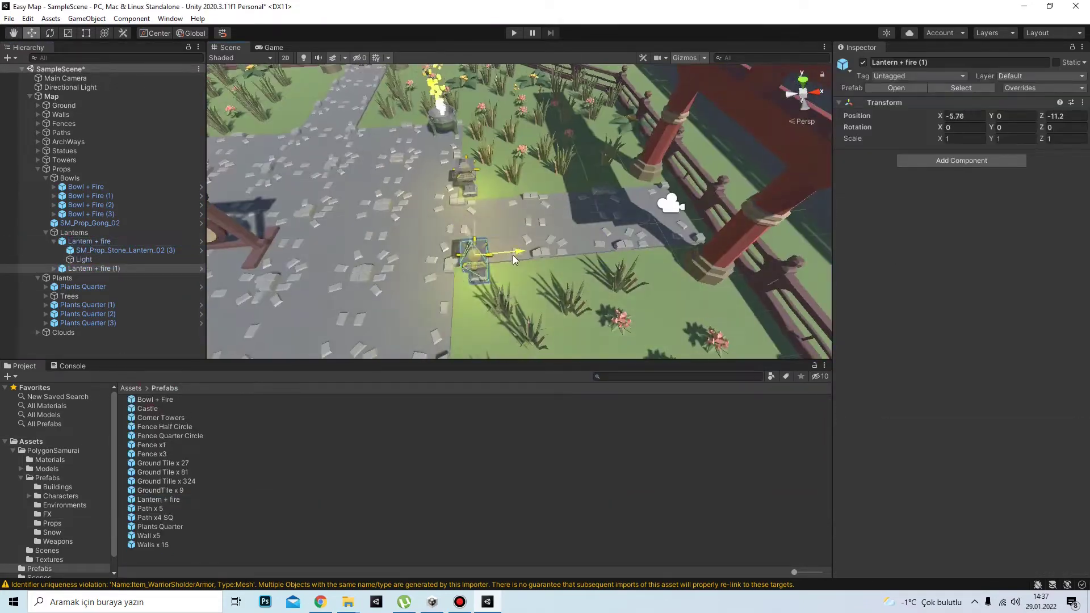
drag(158, 499, 441, 270)
key(ctrl+d)
scroll(441, 270, down, 5)
right_drag(441, 270, 175, 219)
Step: Put the Bowl + Fire (1) fire bowl beside a gate pillar and duplicate it for the other
click(85, 196)
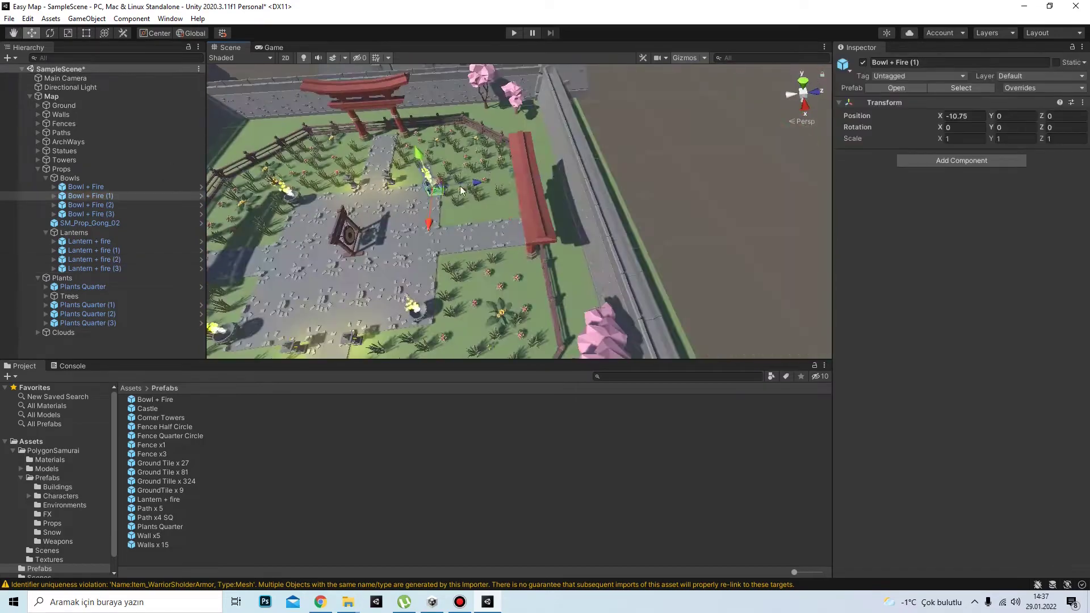
right_drag(554, 226, 543, 240)
key(ctrl+d)
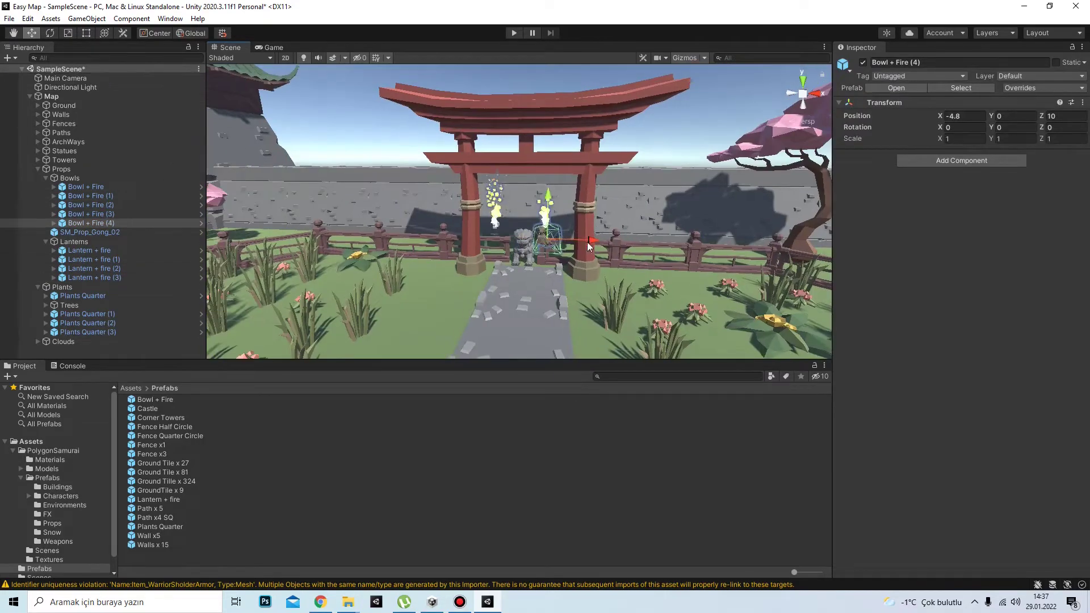
right_drag(592, 287, 402, 70)
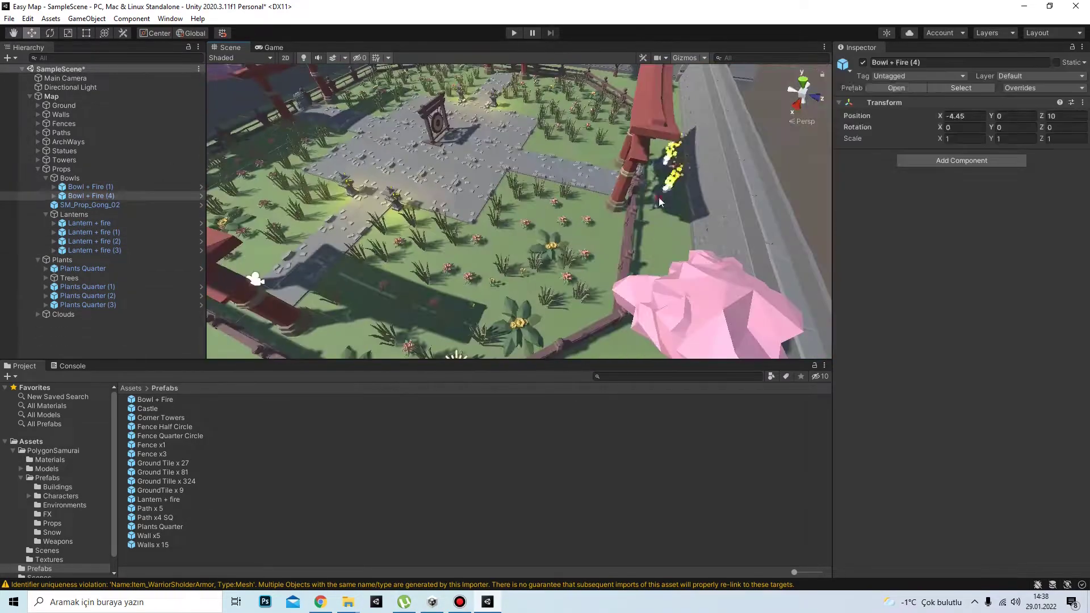
Step: Create a Double Lantern empty under Lanterns, save it as a prefab and duplicate it
right_click(80, 230)
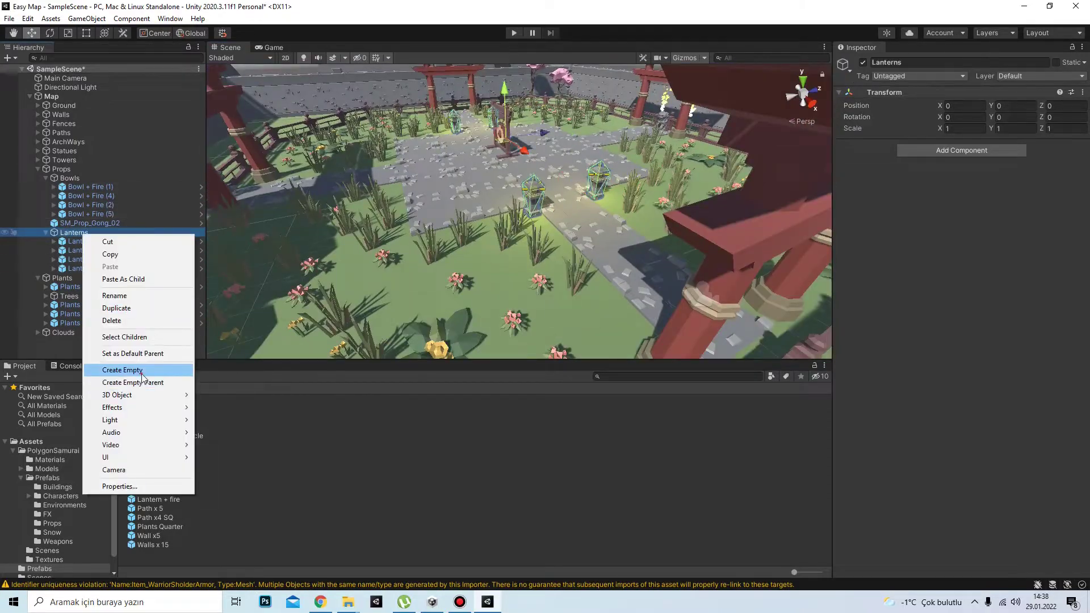
click(143, 369)
text(Double Lantern)
key(Return)
mouse_move(109, 243)
mouse_down()
mouse_move(85, 278)
mouse_move(231, 540)
mouse_up()
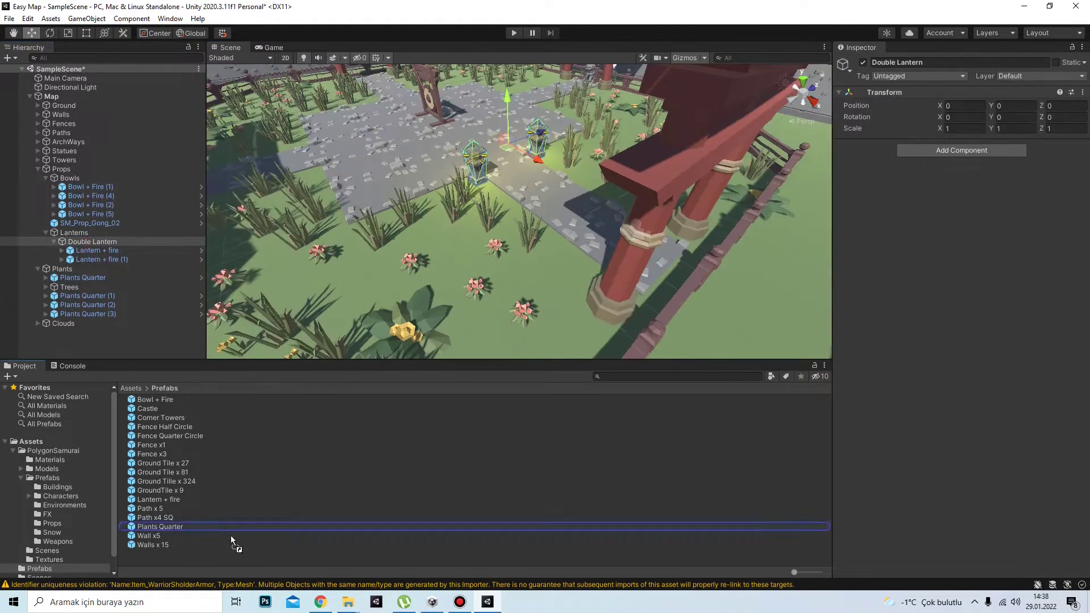
key(ctrl+d)
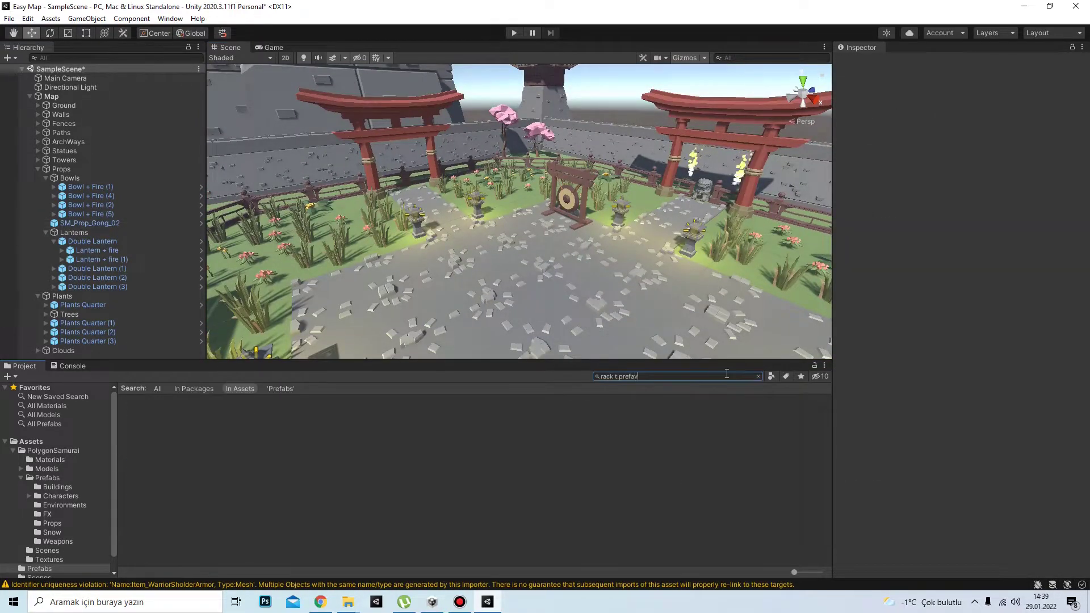
Step: Stand SM_Wep_Naginata_01, SM_Wep_Odachi_01 and SM_Wep_Odachi_Covered_01 beside the gate pillar
double_click(159, 453)
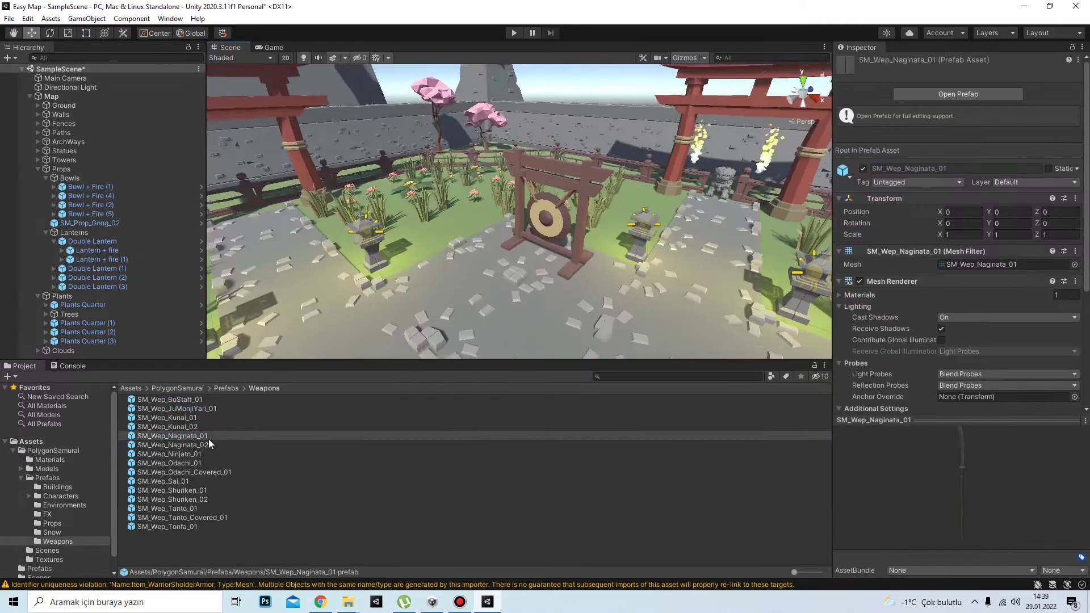
click(193, 517)
drag(422, 301, 422, 300)
key(e)
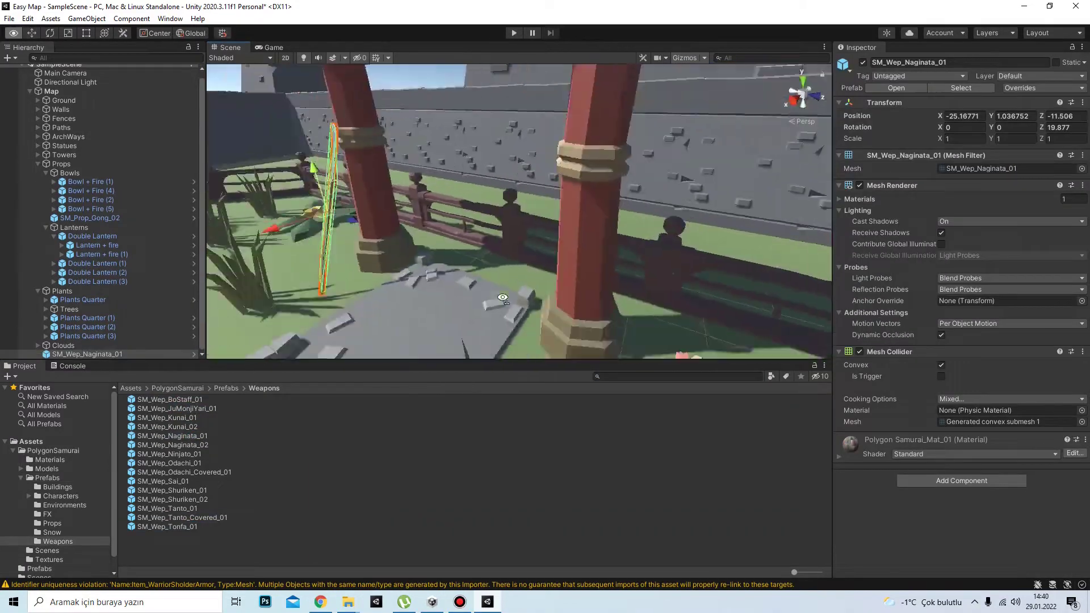
drag(169, 463, 517, 237)
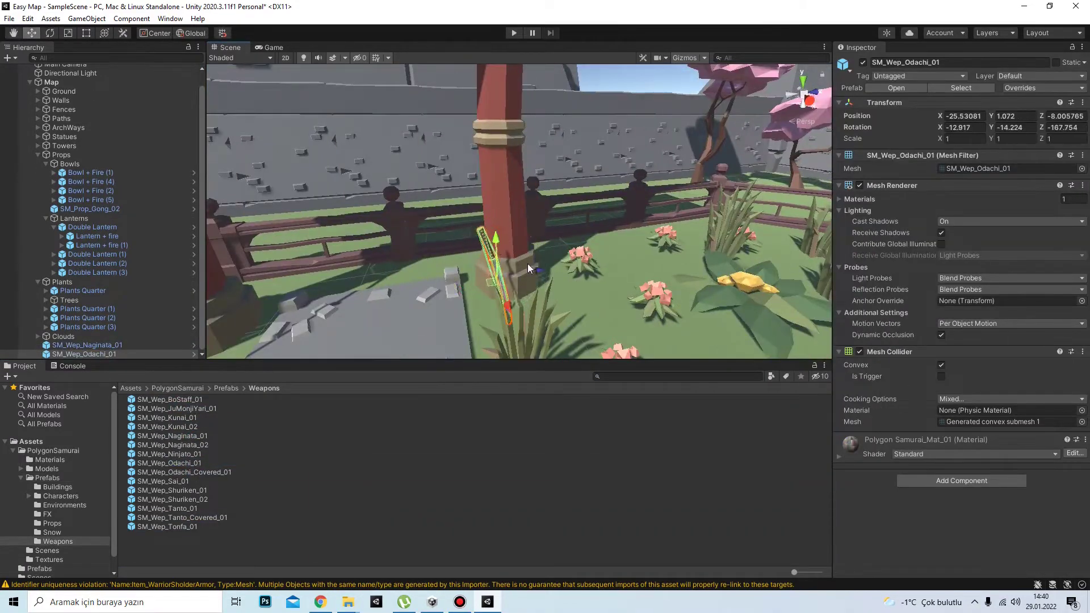
click(184, 471)
drag(184, 471, 450, 219)
alt+drag(527, 244, 903, 180)
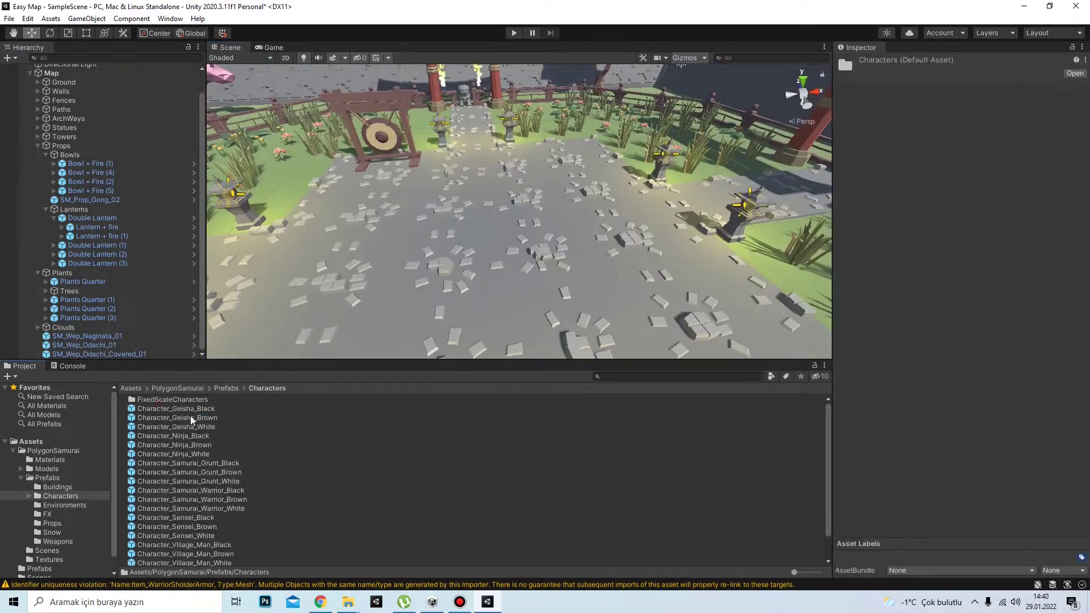
Step: Place Character_Ninja_Black in the courtyard
click(191, 490)
scroll(221, 504, down, 1)
drag(173, 436, 405, 251)
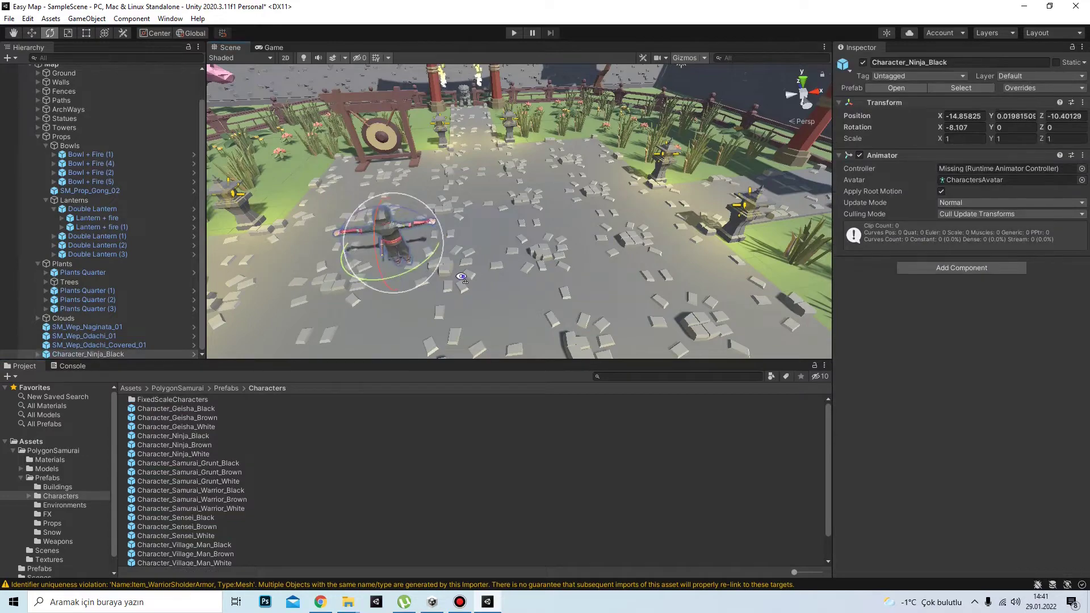
mouse_move(461, 278)
alt+mouse_down()
mouse_move(164, 70)
mouse_move(910, 19)
alt+mouse_up()
alt+drag(628, 229, 305, 57)
Step: Disable the Directional Light and select the Lantern + fire (1) lantern
click(30, 64)
double_click(71, 87)
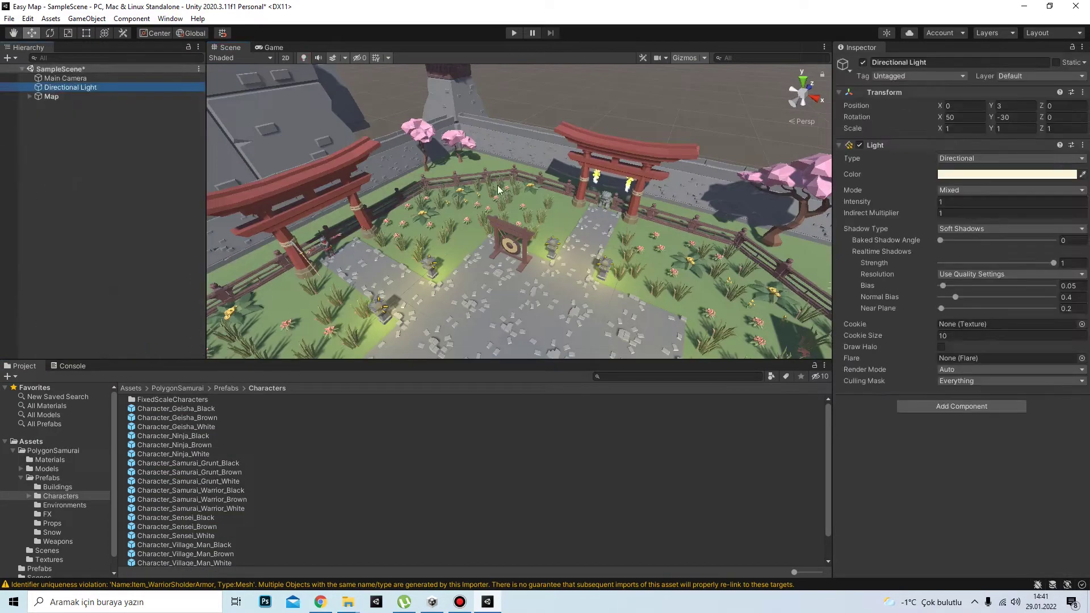
click(84, 260)
click(1042, 78)
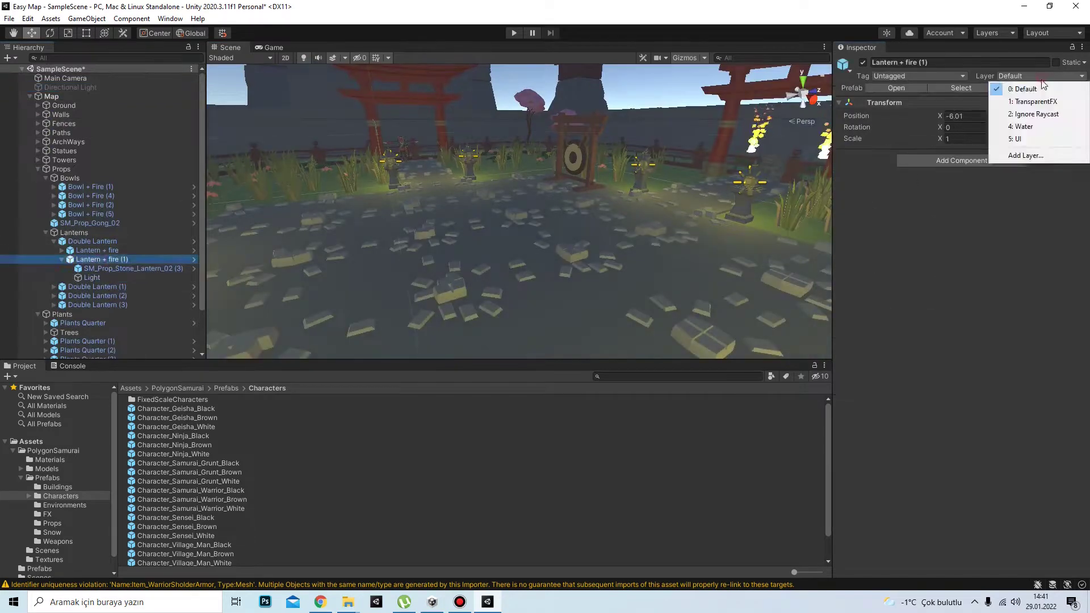
Step: Inspect the lantern's point light, then drop SM_Env_Fuji_01 into the scene
click(531, 266)
key(f)
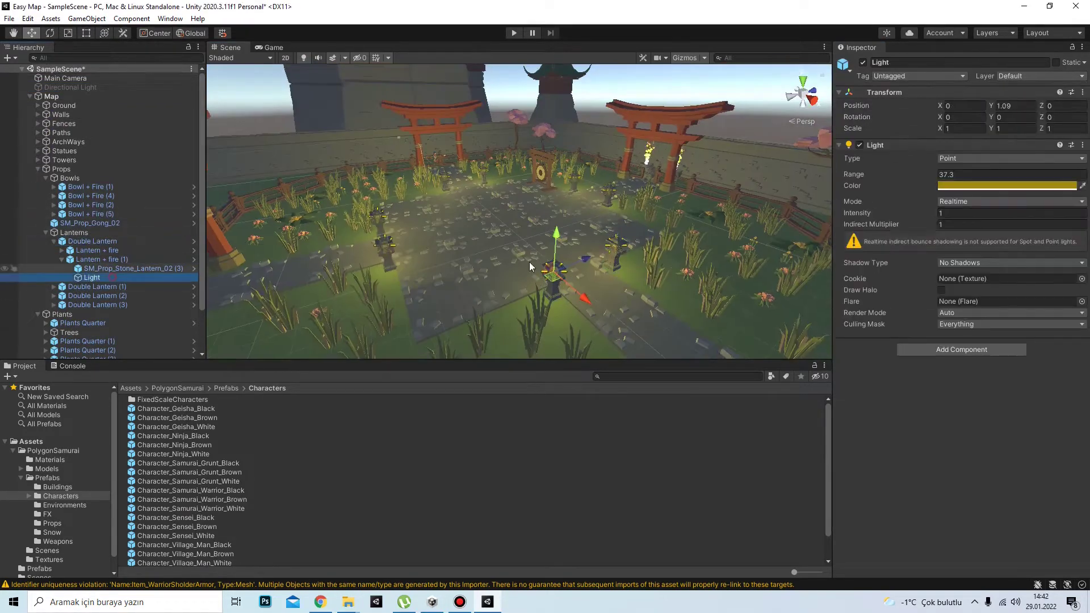
mouse_move(518, 212)
right_down()
mouse_move(47, 149)
mouse_move(266, 115)
right_up()
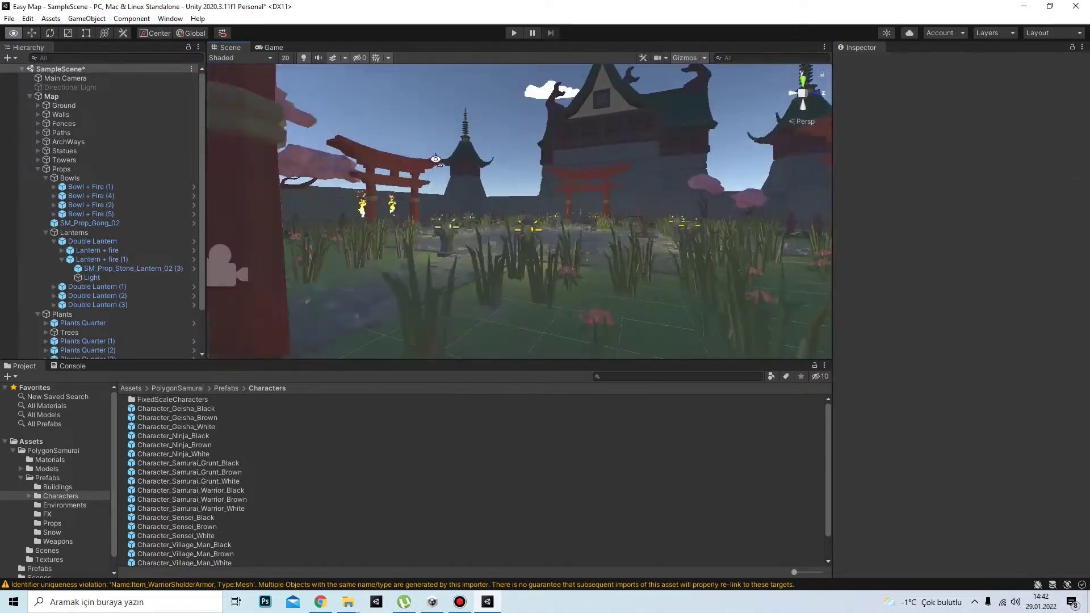
drag(162, 417, 437, 170)
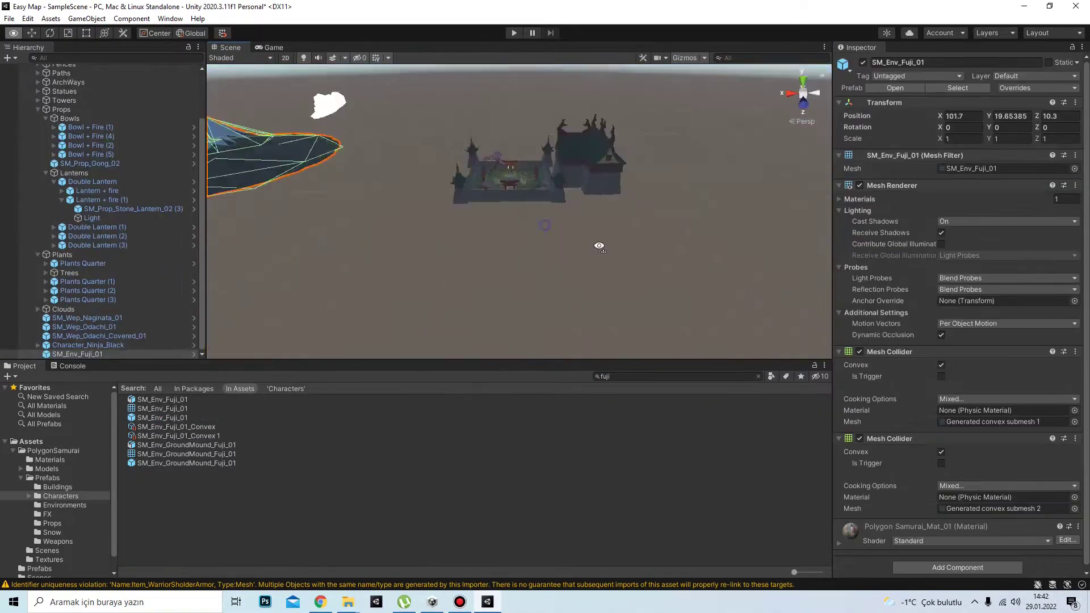
Step: Select a rice plant in the courtyard and scale it down to 0.5
right_drag(438, 171, 820, 112)
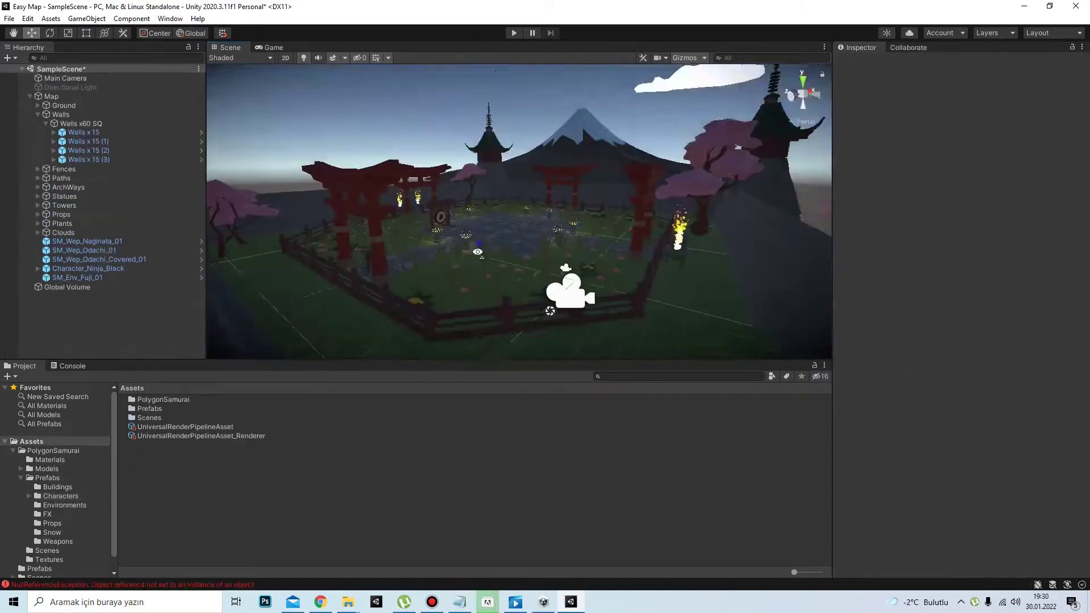
right_drag(477, 252, 485, 261)
click(485, 262)
click(956, 139)
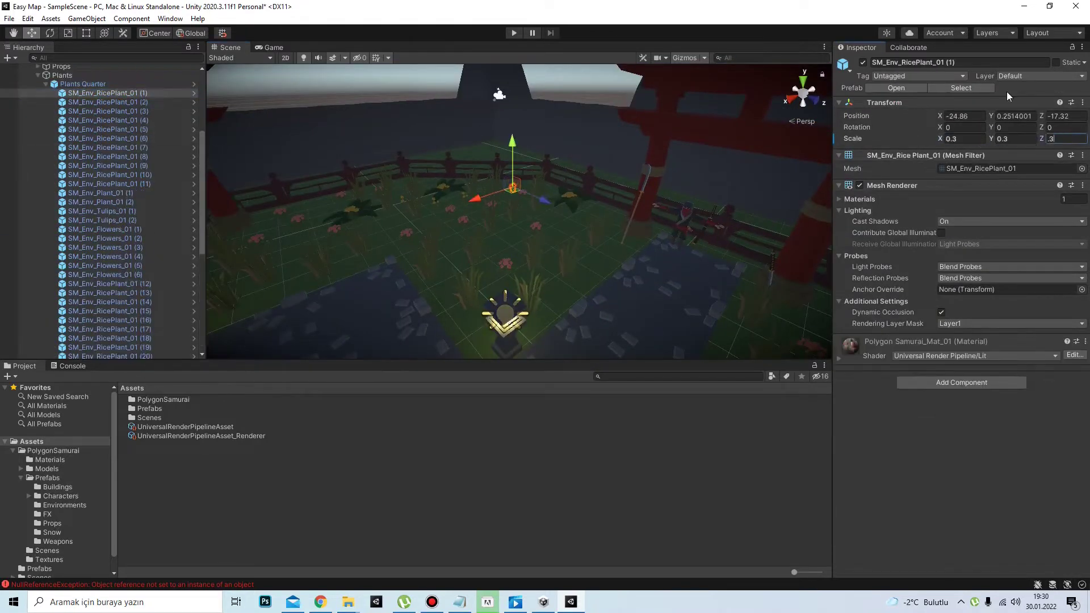
click(965, 88)
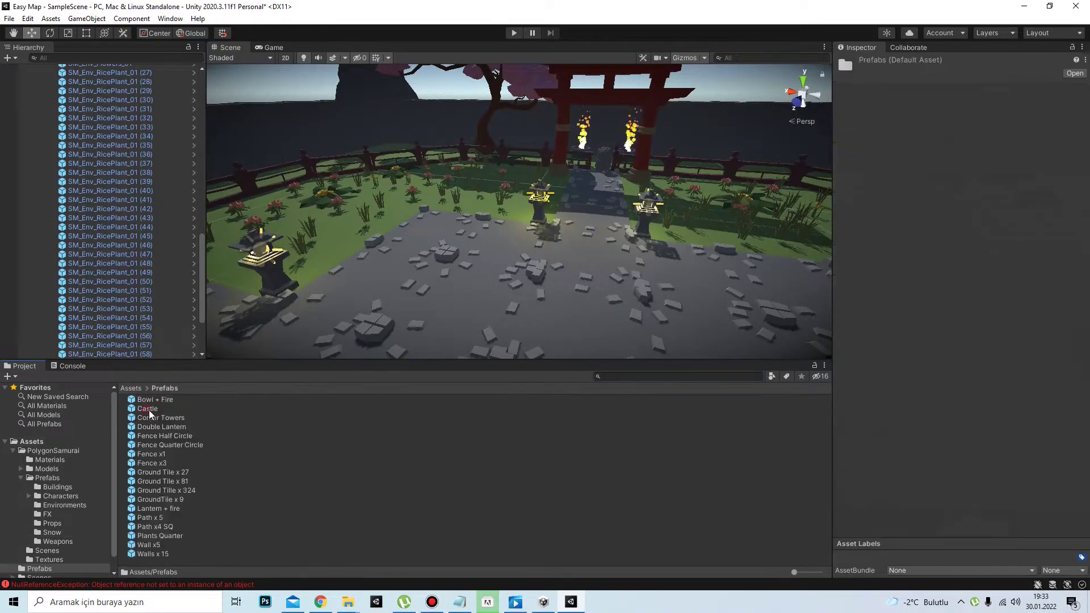
Step: Browse the Props folder and place SM_Prop_Fence_Bamboo_02 in the scene
double_click(145, 435)
click(200, 517)
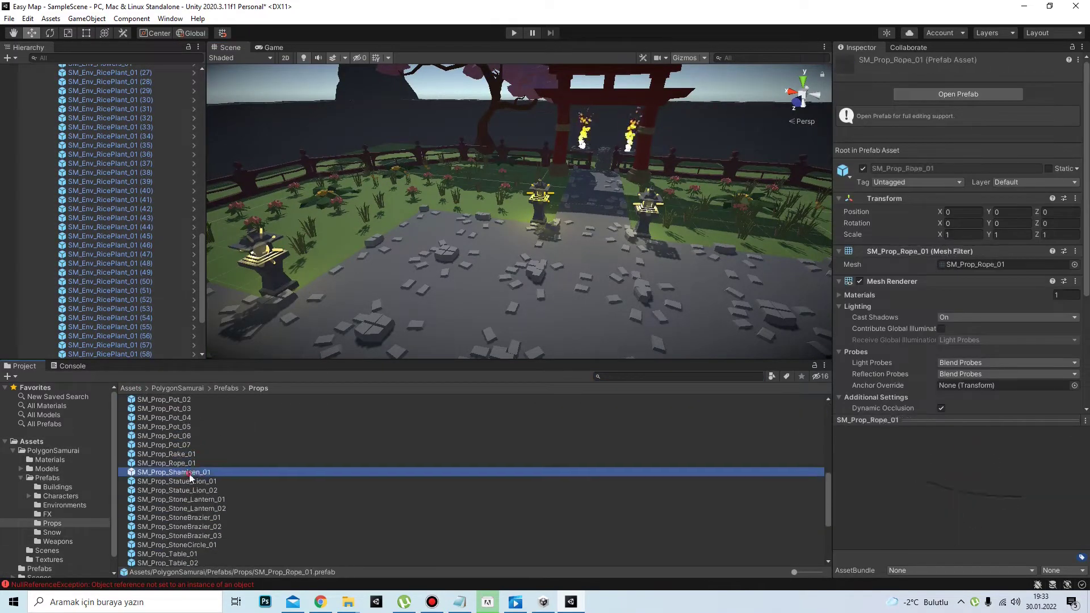
click(187, 508)
click(203, 527)
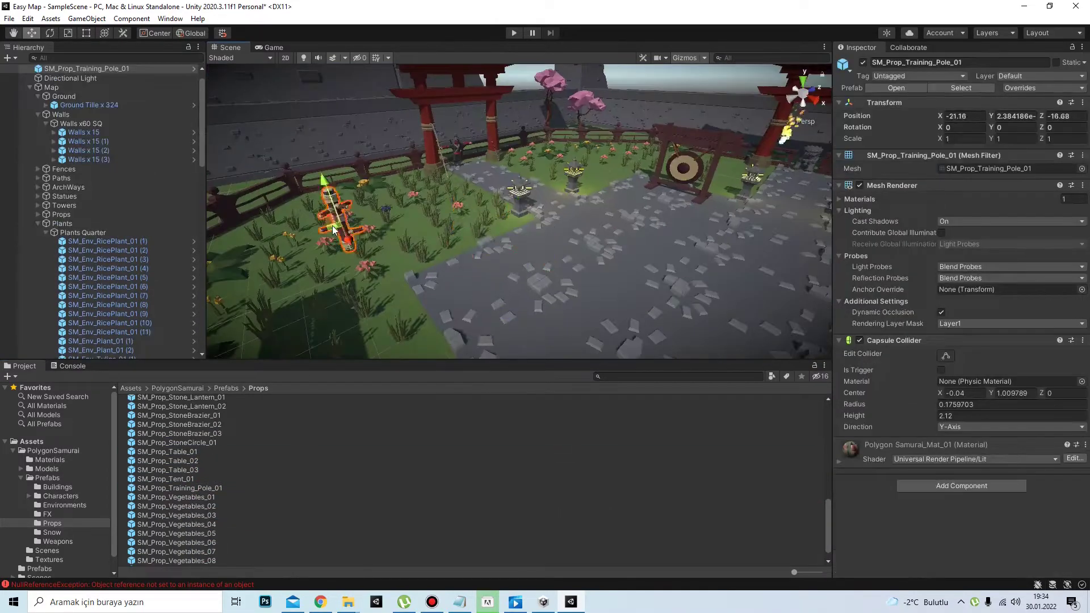
click(193, 525)
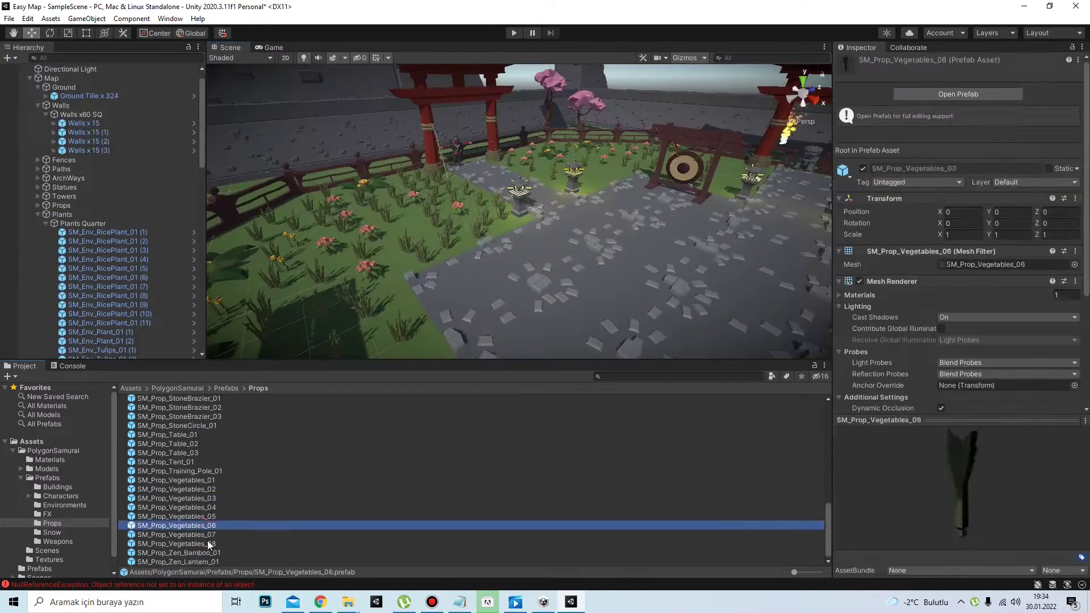
click(194, 458)
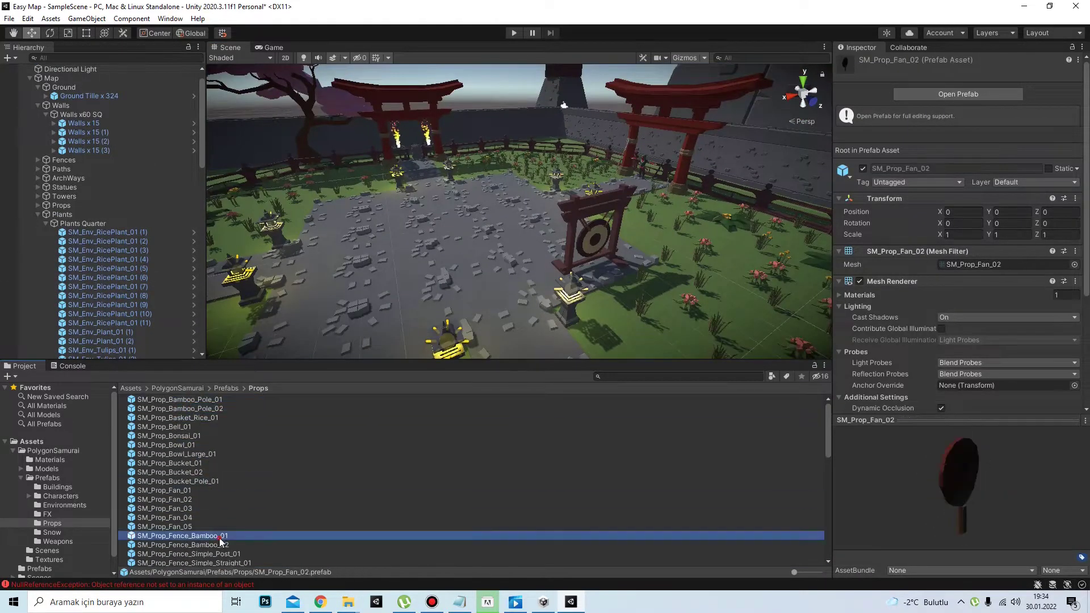
drag(207, 508, 340, 316)
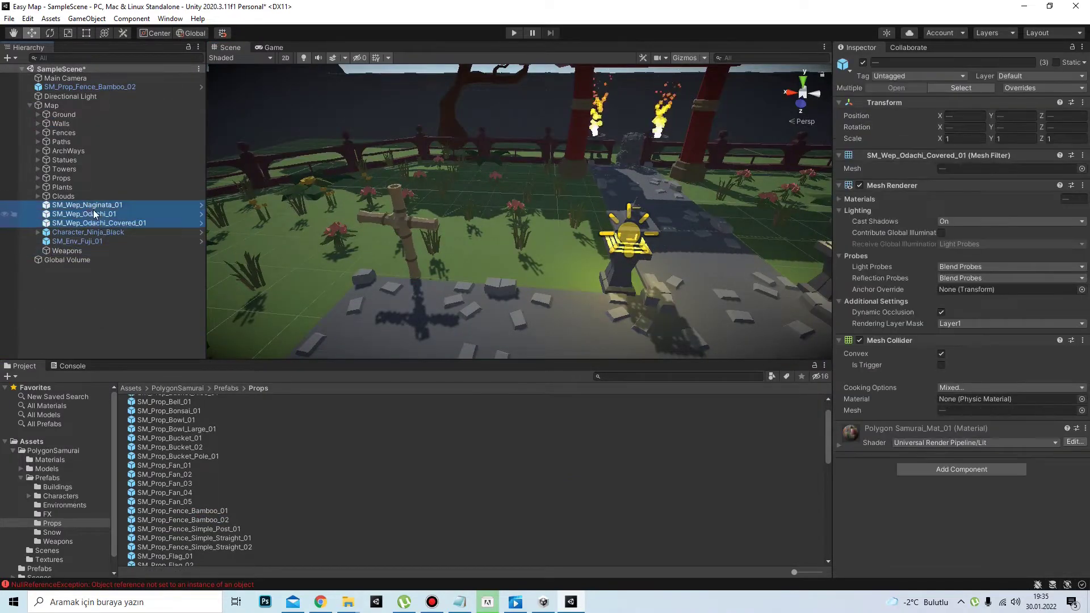
Step: Add an empty Characters group under Map
right_click(108, 105)
click(130, 234)
text(Characters)
key(Return)
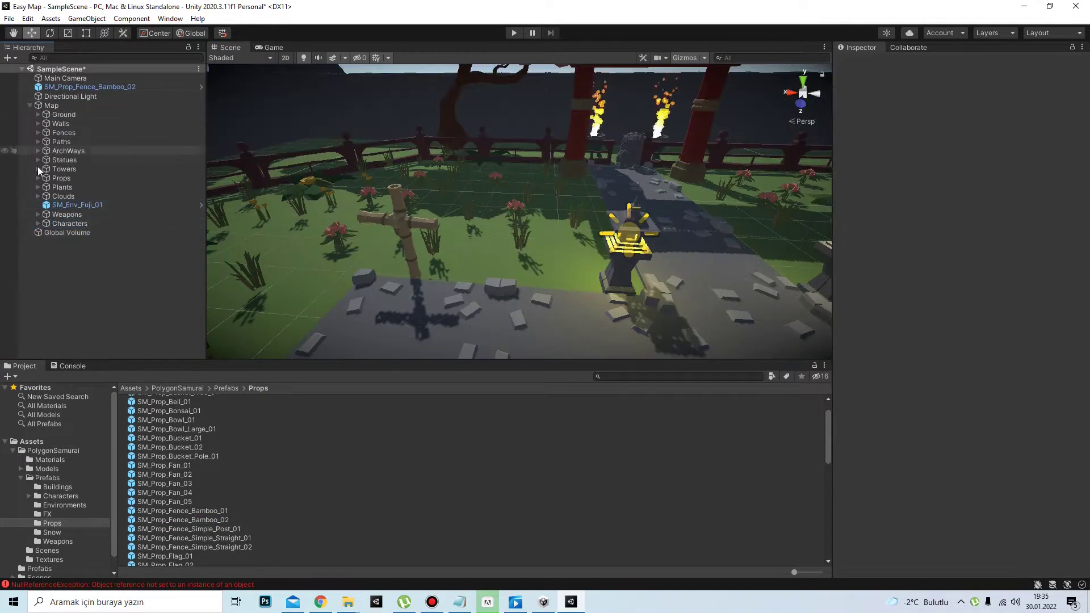
Step: Wrap the bamboo fences in a FenceArena x3 parent and save it as an original prefab
click(426, 235)
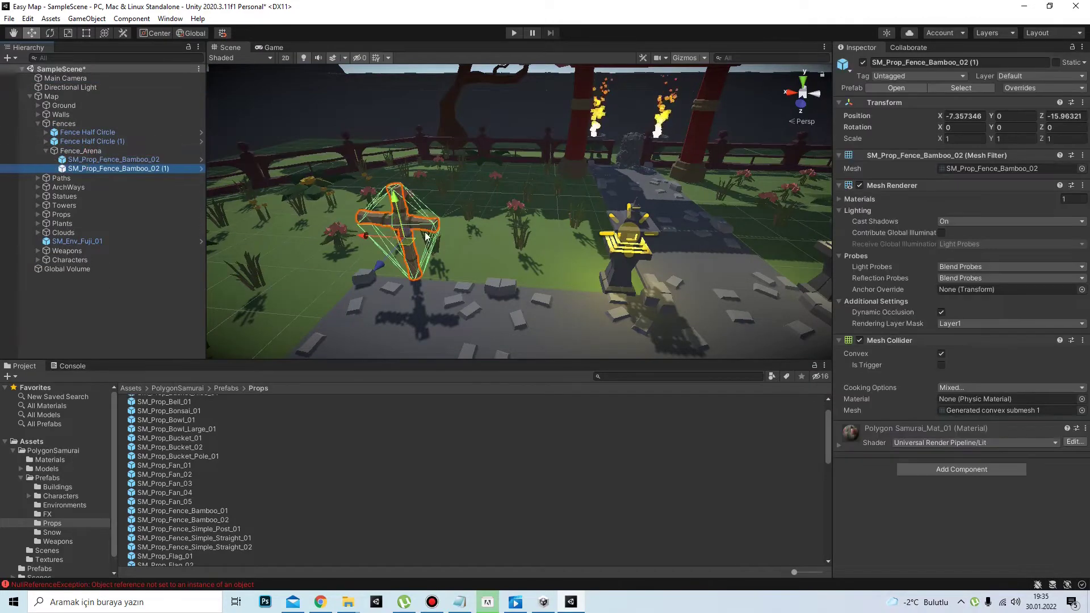
right_click(76, 151)
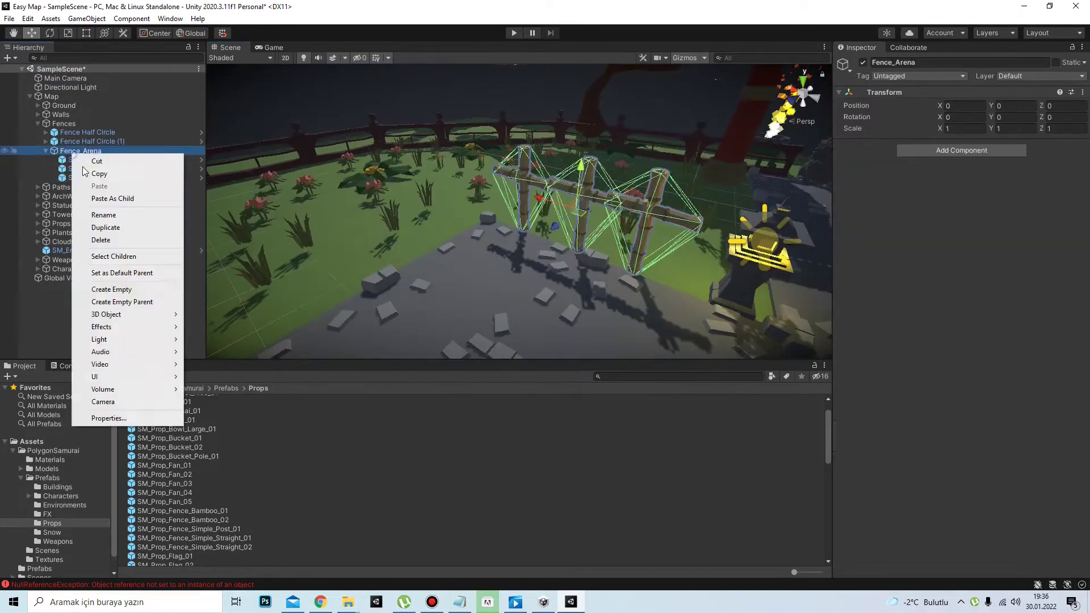
click(131, 289)
text(FenceArena x3)
key(Return)
drag(91, 160, 389, 487)
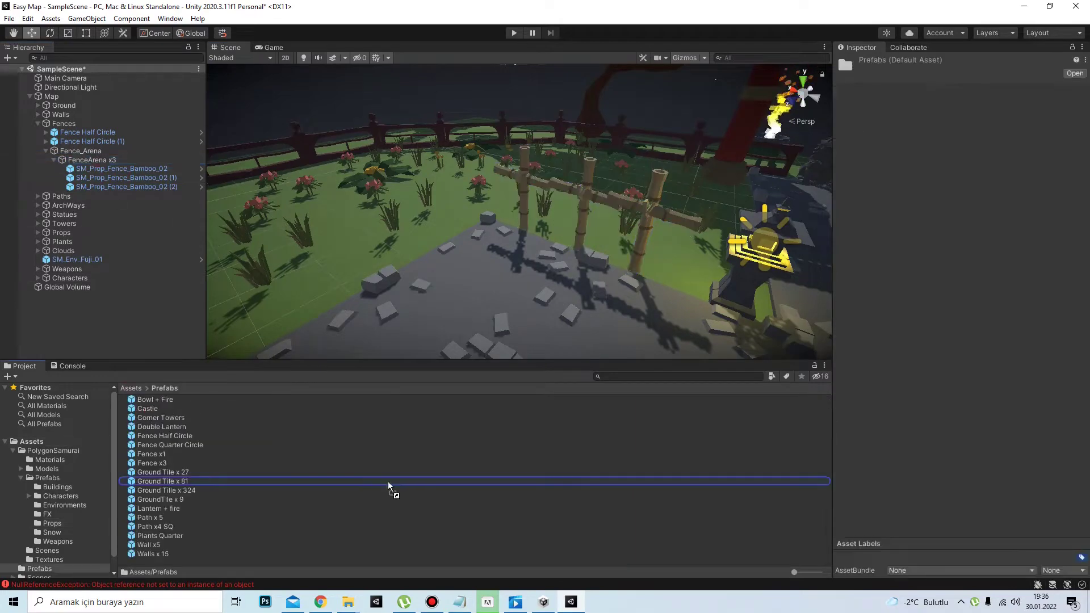
click(649, 259)
Step: Duplicate FenceArena x3 into more copies around the arena
key(ctrl+d)
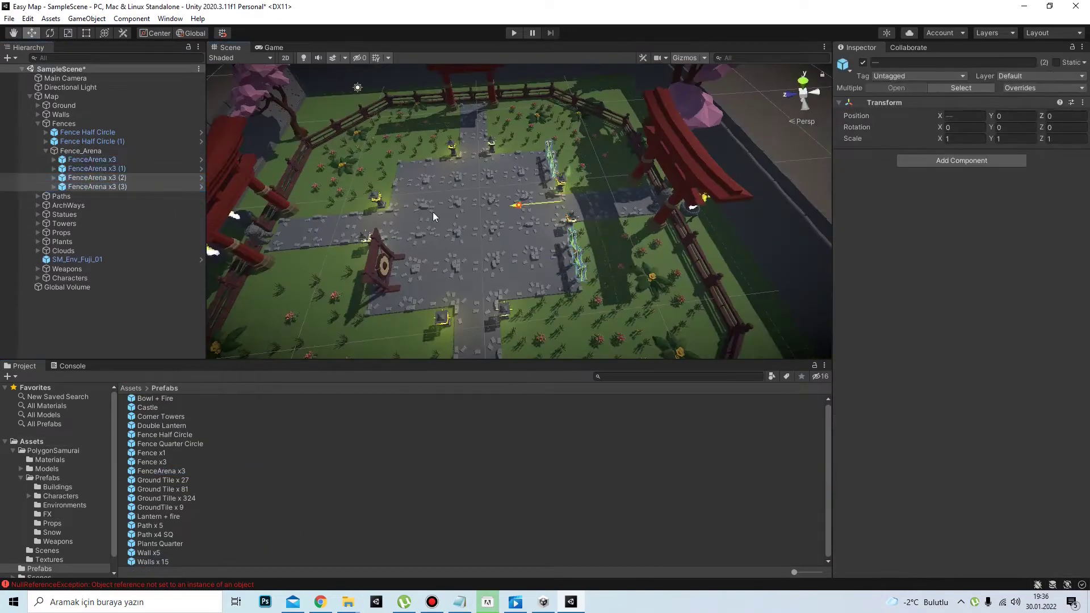
key(f)
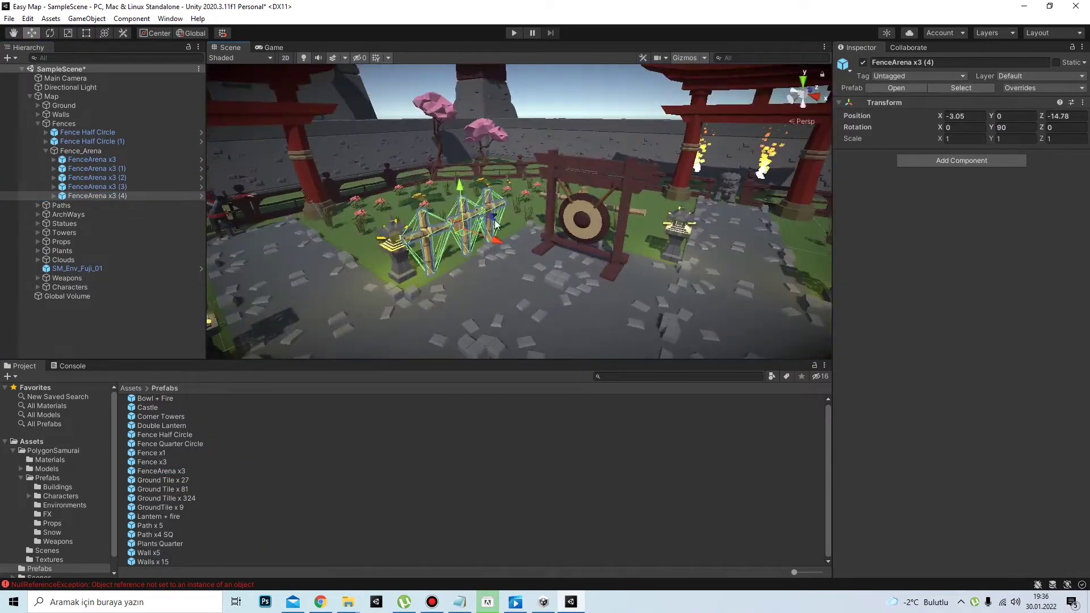
key(ctrl+d)
key(ctrl+d)
key(ctrl+d)
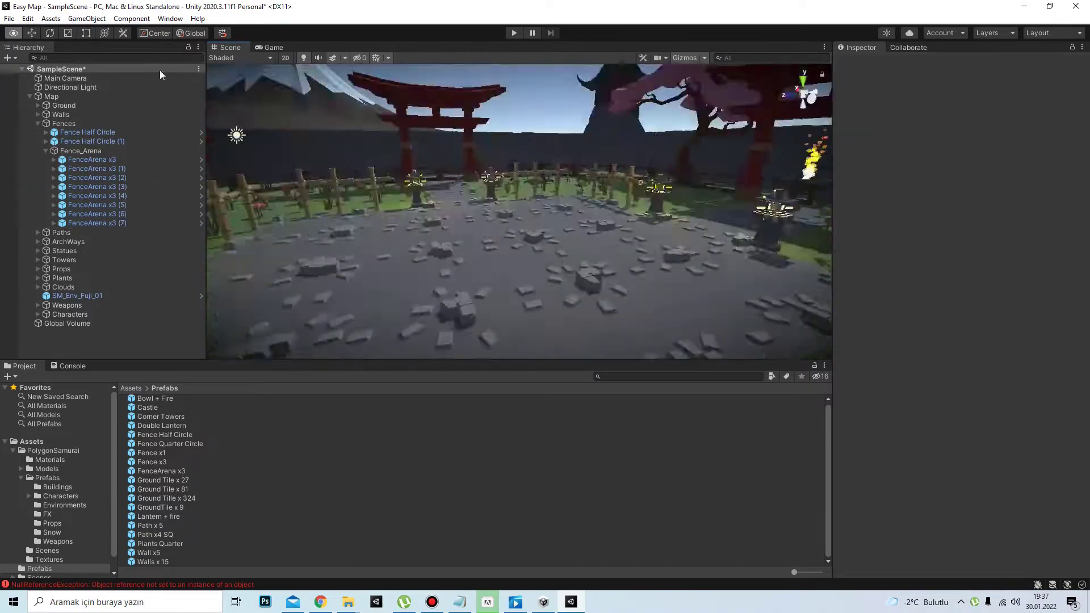
Step: Frame the gong area and search the project for stone prefabs
click(433, 219)
key(f)
alt+drag(395, 202, 332, 84)
click(374, 239)
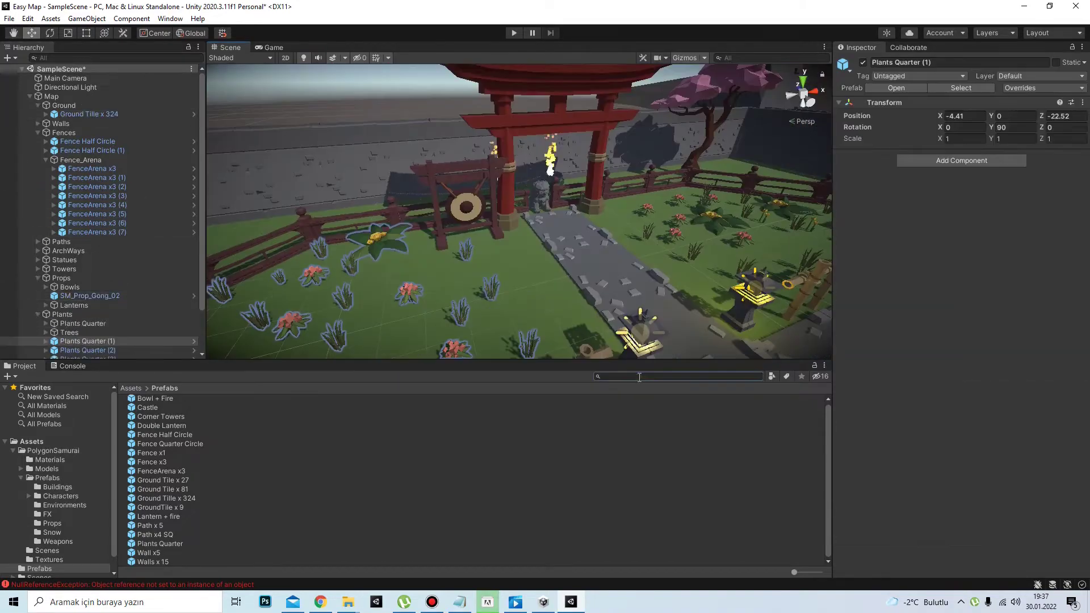
text(stone t:prefab)
click(229, 445)
Step: Create a SteppingStoneBunch child under Ground and place SM_Env_SteppingStone_03 inside it
right_click(64, 105)
click(104, 238)
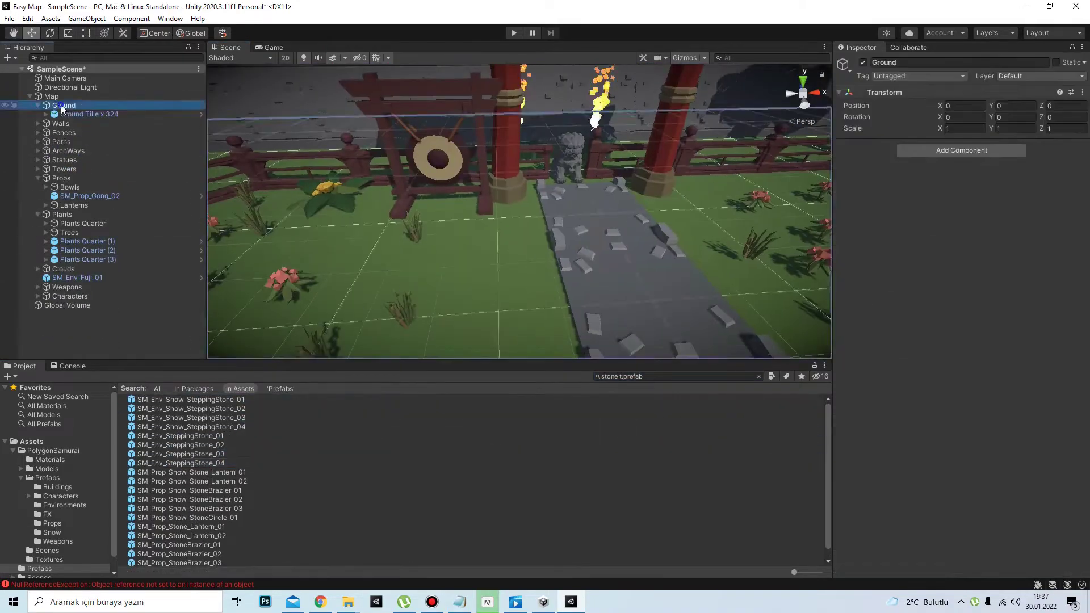
text(SteppingStoneBunch)
key(Return)
click(211, 454)
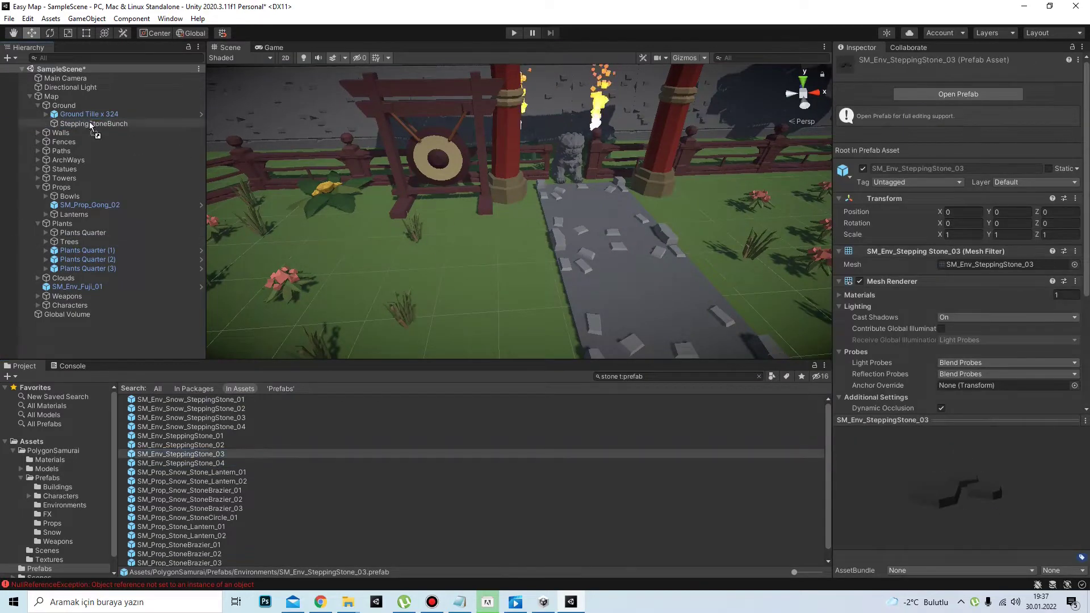
drag(91, 124, 92, 124)
Step: Flatten the stepping stone to a 0.7/0.4/0.7 scale
key(f)
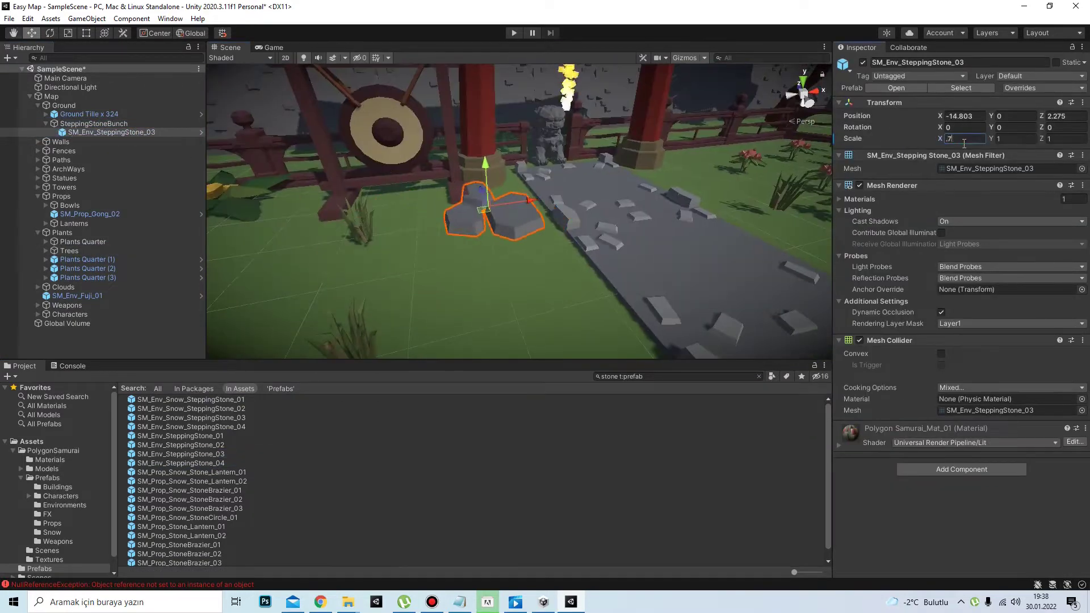
click(1062, 137)
text(.3)
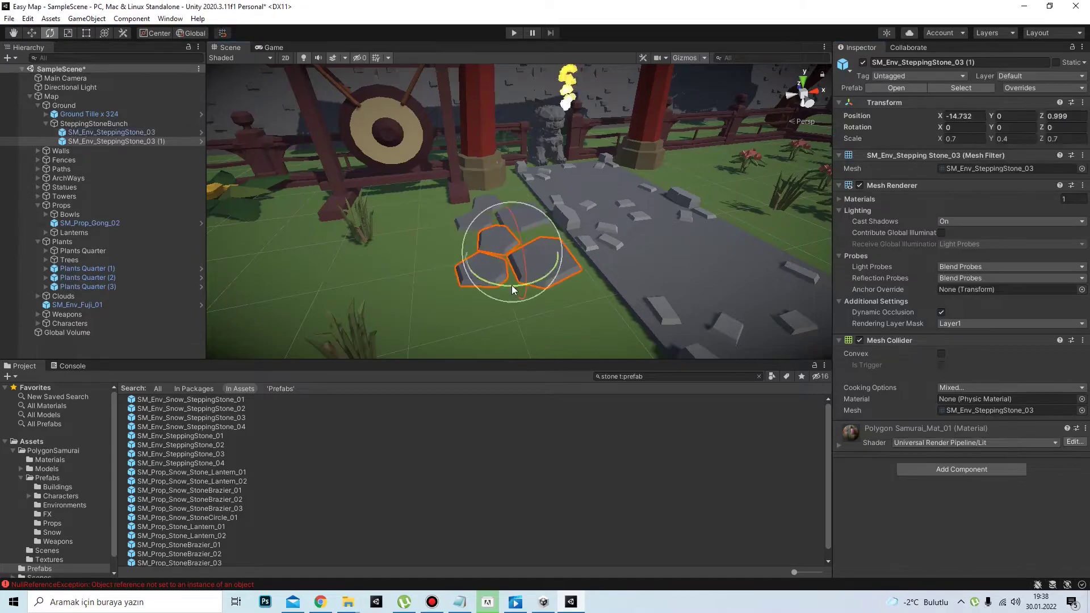
Step: Duplicate the stepping stones into six copies laid beside the path
key(ctrl+d)
right_drag(512, 285, 471, 256)
key(w)
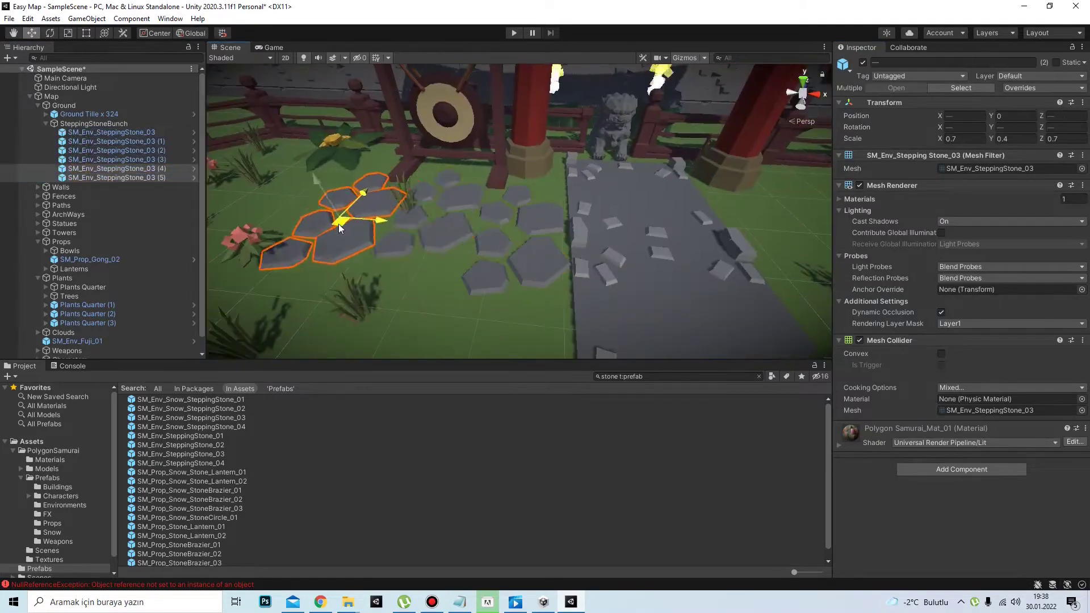
right_drag(339, 223, 704, 105)
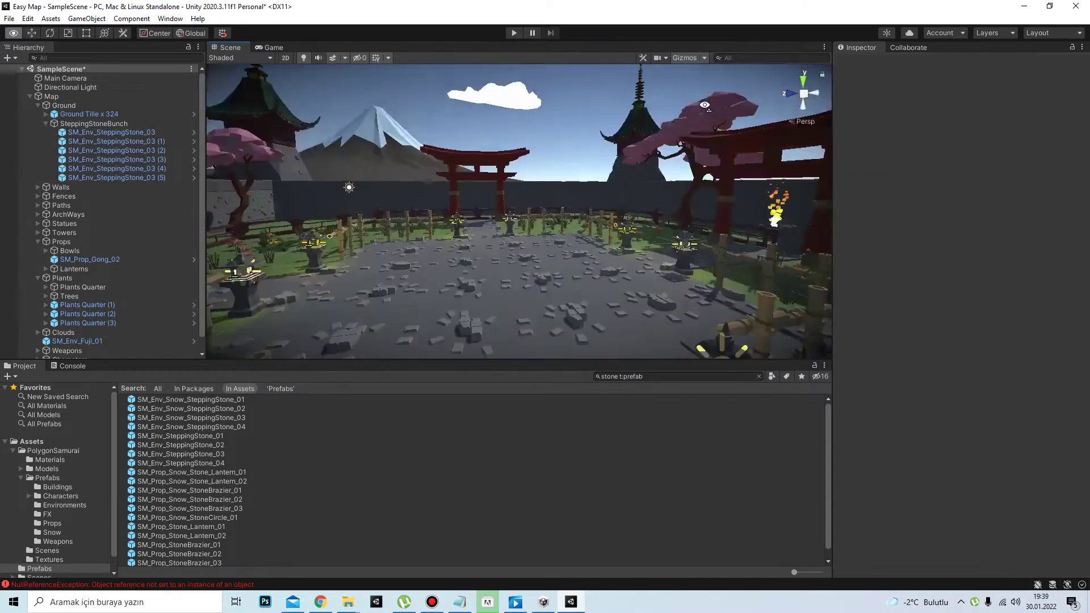
click(704, 104)
Step: Search 'table' and set SM_Prop_Table_01 on the grass near the lantern
key(f)
key(e)
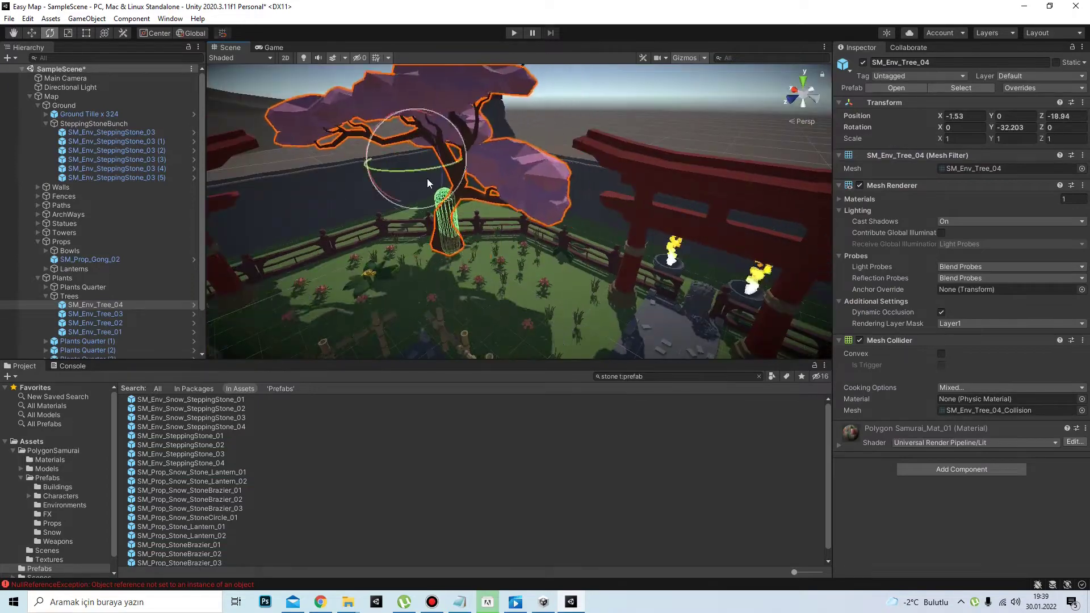
right_drag(427, 178, 230, 516)
click(229, 534)
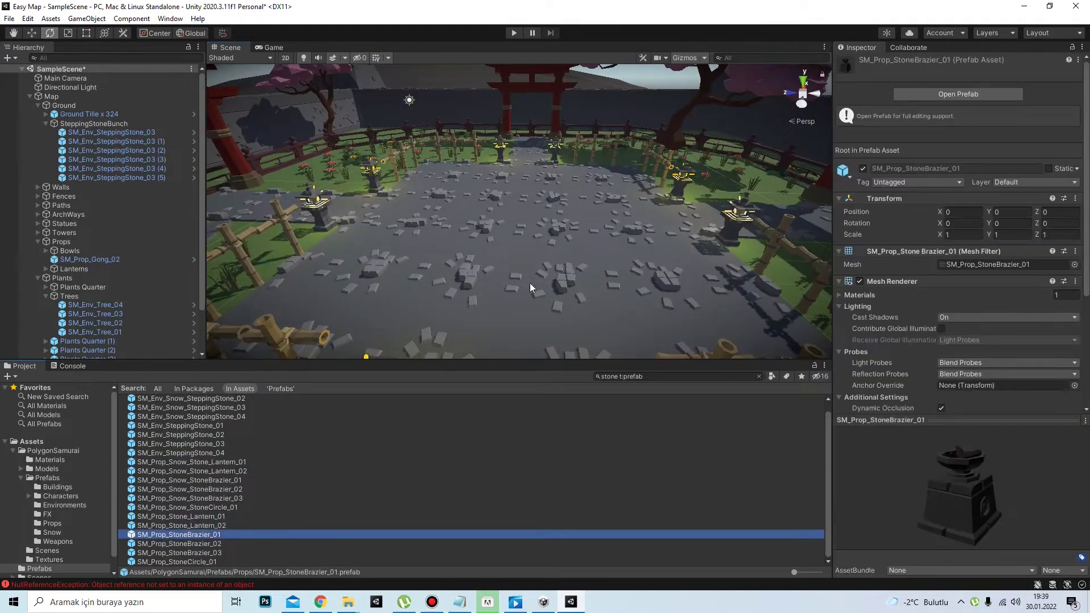
right_drag(530, 282, 555, 390)
double_click(609, 377)
text(table)
drag(168, 417, 336, 288)
right_drag(336, 287, 407, 256)
key(w)
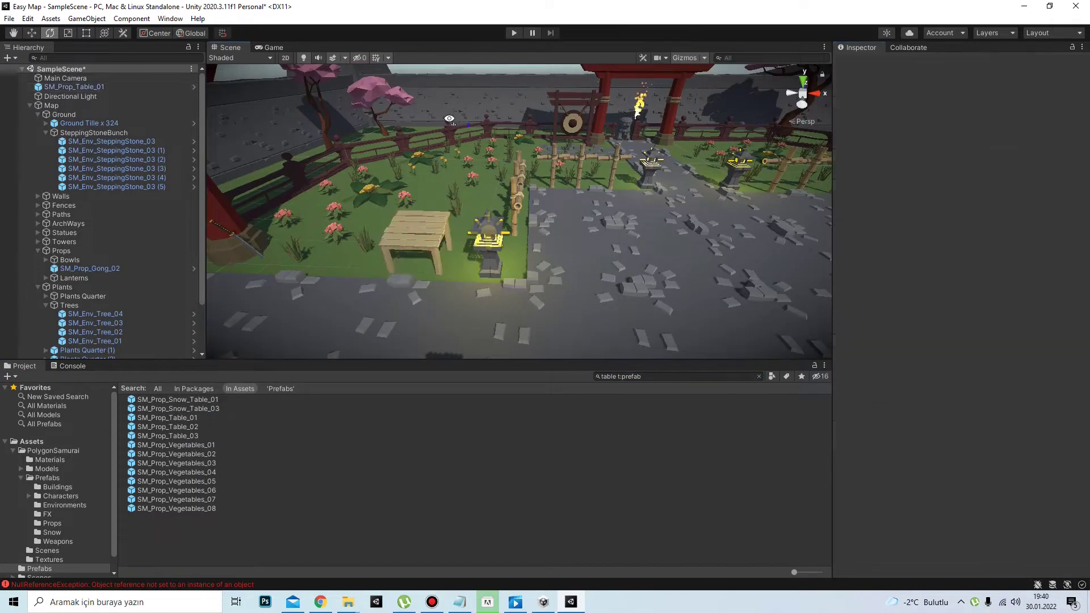
Step: Move the covered odachi onto the table and add SM_Wep_Tanto_Covered_01 beside it
click(500, 244)
key(w)
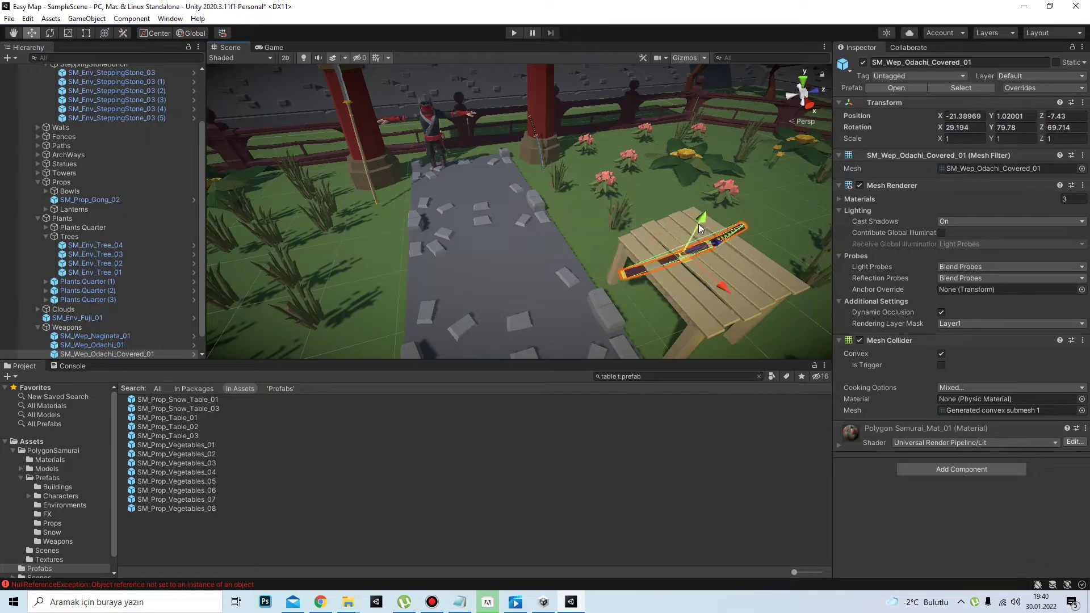
key(w)
right_drag(669, 208, 567, 227)
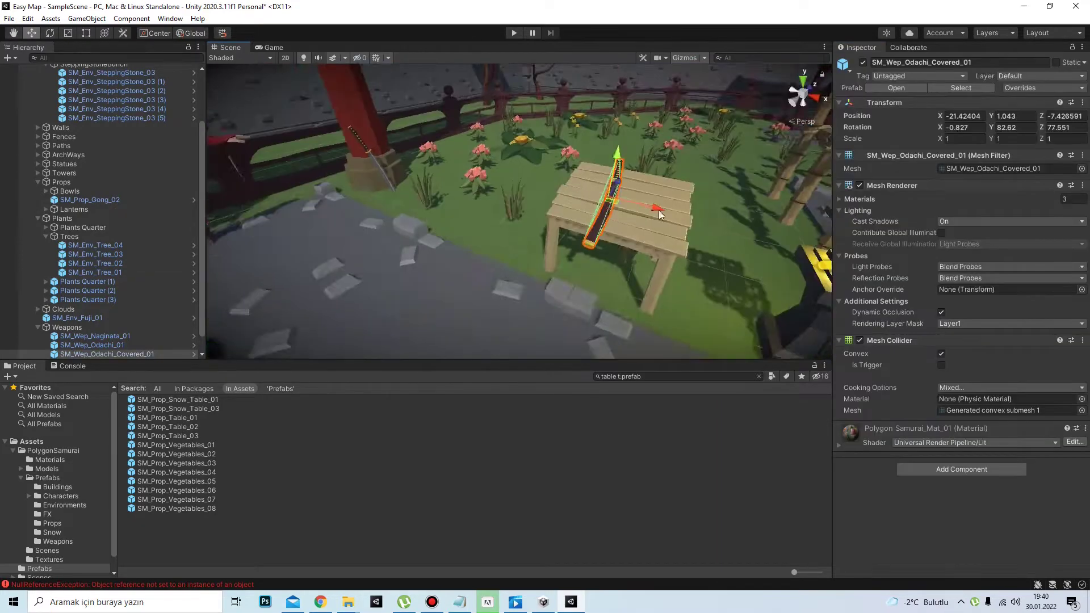
double_click(619, 376)
text(tanto)
drag(182, 408, 613, 305)
mouse_move(613, 304)
right_down()
mouse_move(641, 259)
mouse_move(567, 318)
right_up()
Step: Save SteppingStoneBunch as a prefab in the Prefabs folder
click(611, 421)
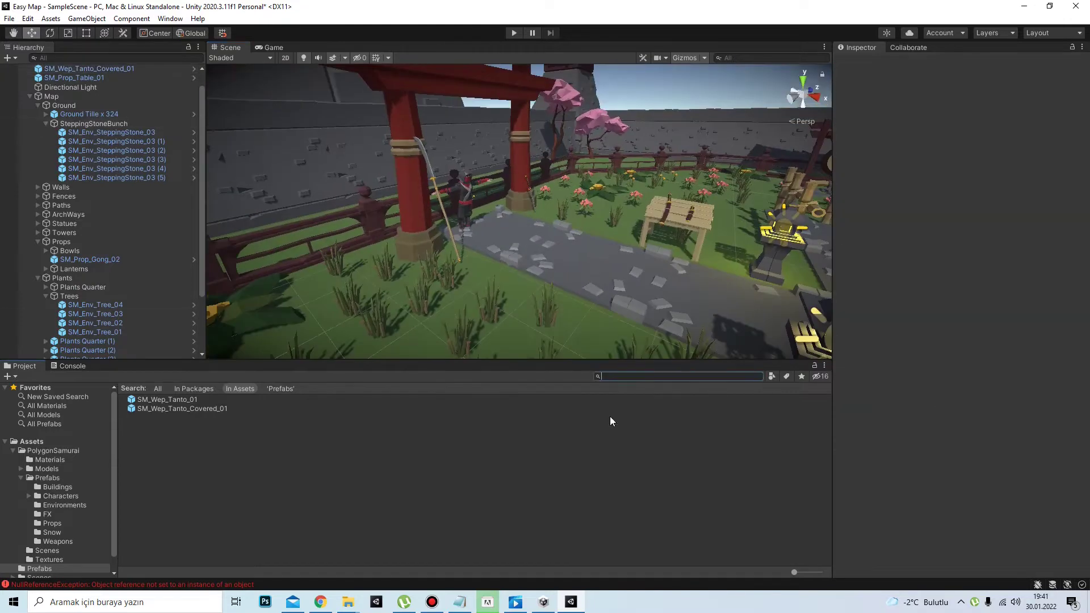
double_click(149, 408)
click(171, 543)
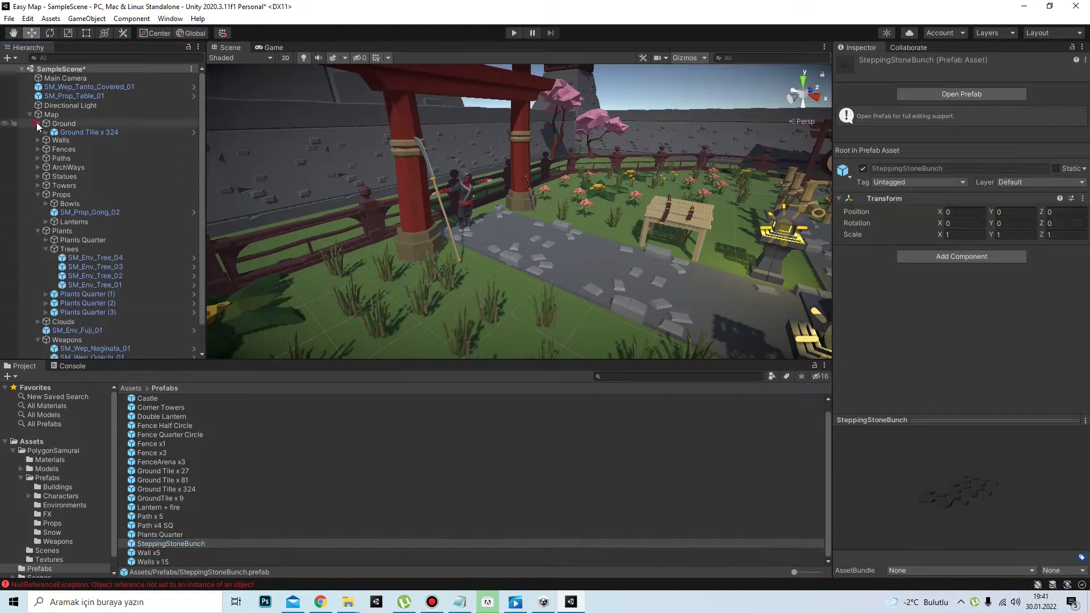
Step: Group the table and covered weapons as WeaponTable under Props > Tables, save as prefab, duplicate
right_click(145, 183)
double_click(94, 222)
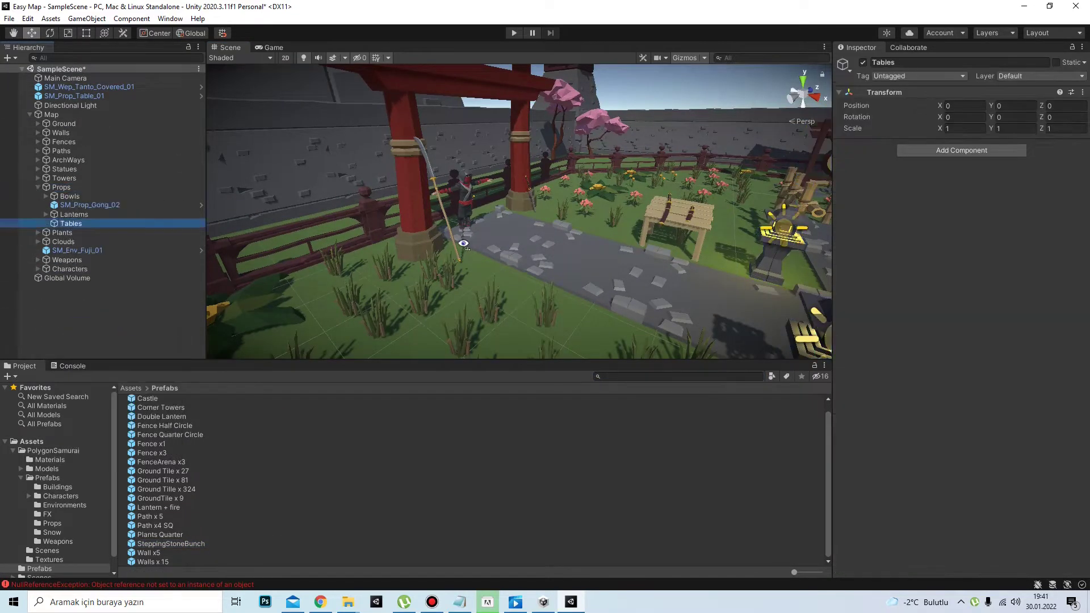
right_click(88, 206)
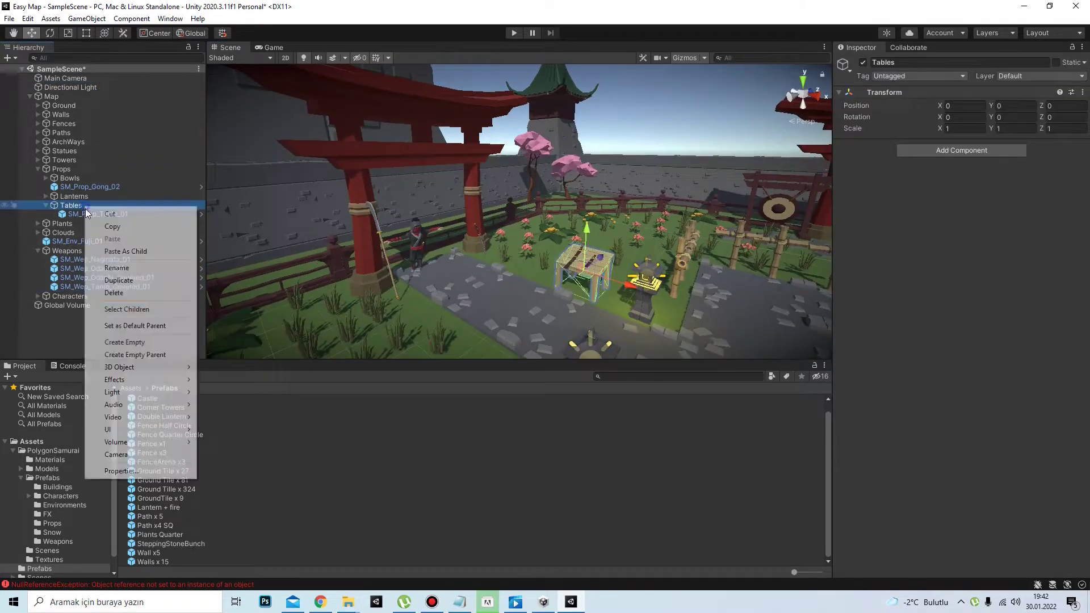
text(Table)
drag(98, 213, 85, 222)
mouse_move(97, 295)
mouse_down()
mouse_move(90, 213)
mouse_move(148, 406)
mouse_up()
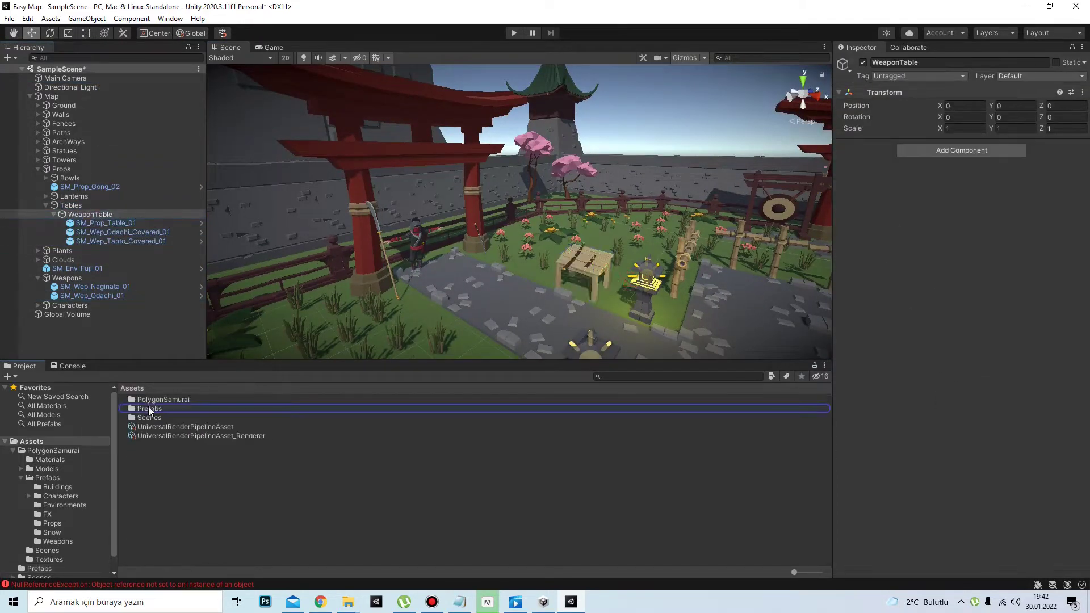
mouse_move(398, 255)
alt+mouse_down()
mouse_move(503, 293)
mouse_move(659, 269)
alt+mouse_up()
key(ctrl+d)
double_click(80, 205)
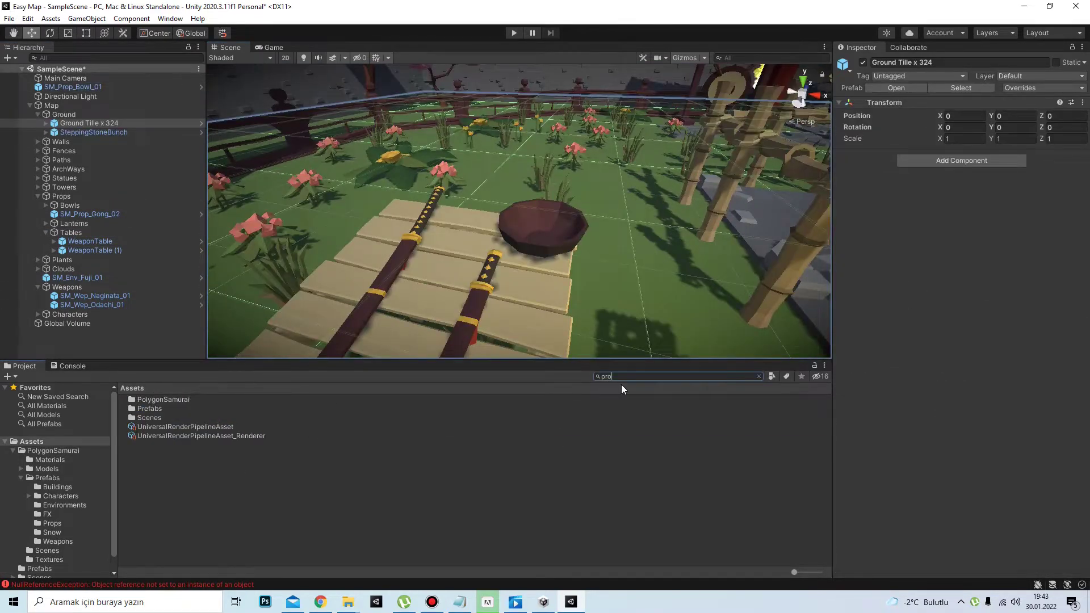
Step: Place the SM_Prop_Pot_05 pot from the Props prefab folder into the scene
click(53, 450)
click(52, 523)
click(182, 456)
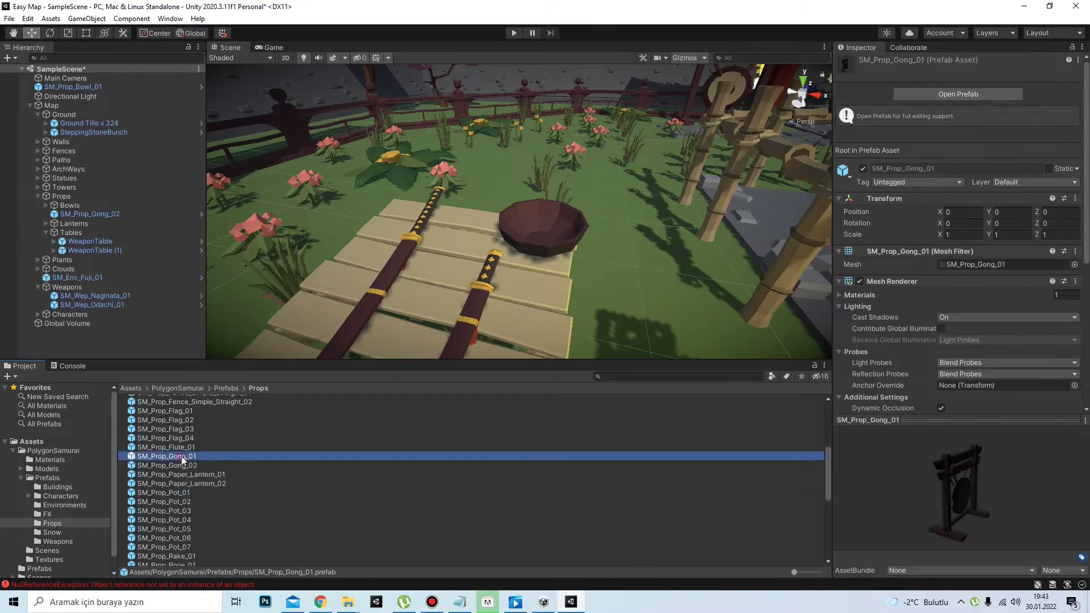
scroll(183, 460, down, 3)
click(192, 460)
drag(183, 452, 416, 187)
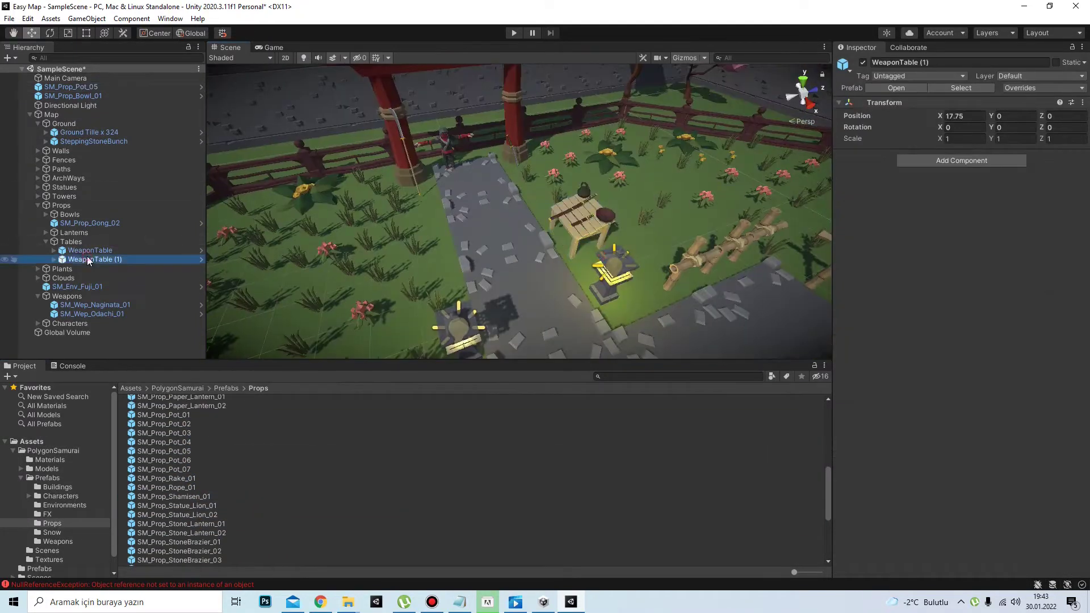
Step: Add an empty FoodTable object under Tables and duplicate the WeaponTable as WeaponTable (2)
right_click(71, 241)
click(134, 377)
text(FoodTable)
click(94, 260)
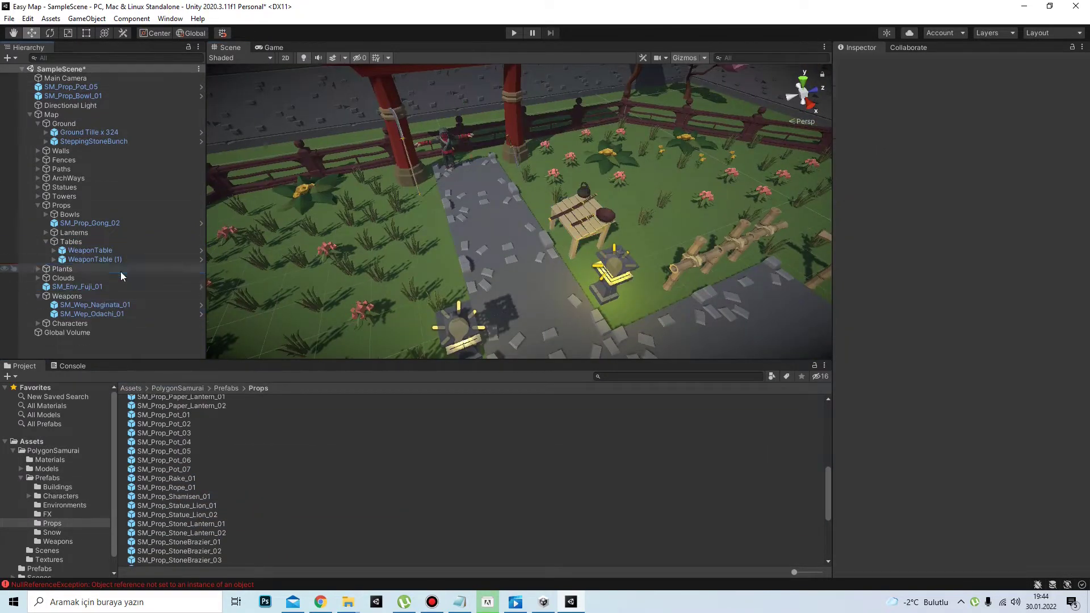
key(ctrl+d)
key(f)
Step: Select and frame the pot and bowl, then pick the bowl alone
click(54, 268)
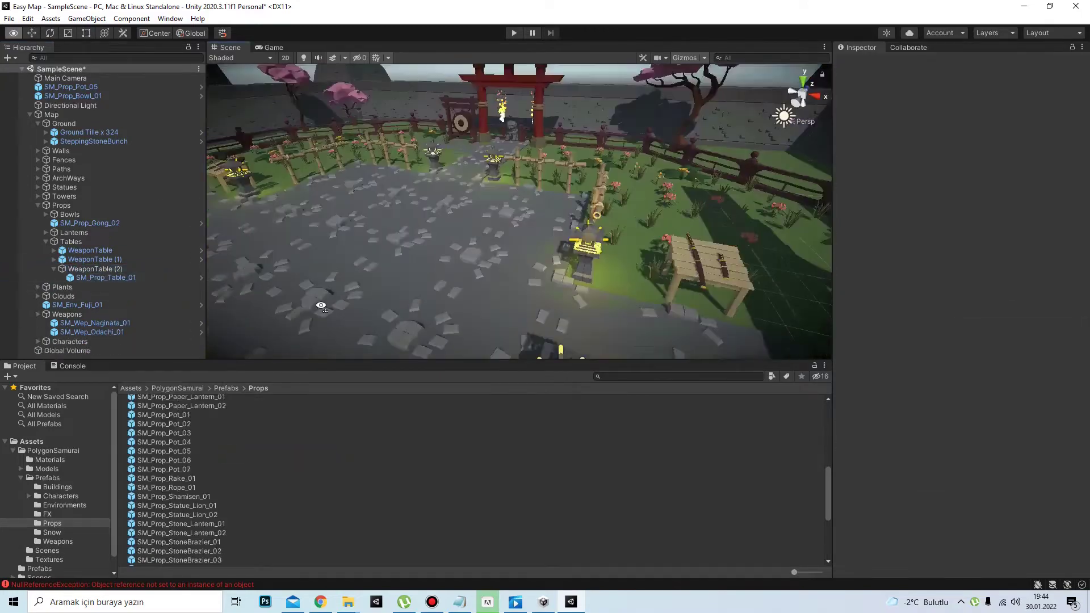
drag(340, 187, 367, 207)
key(f)
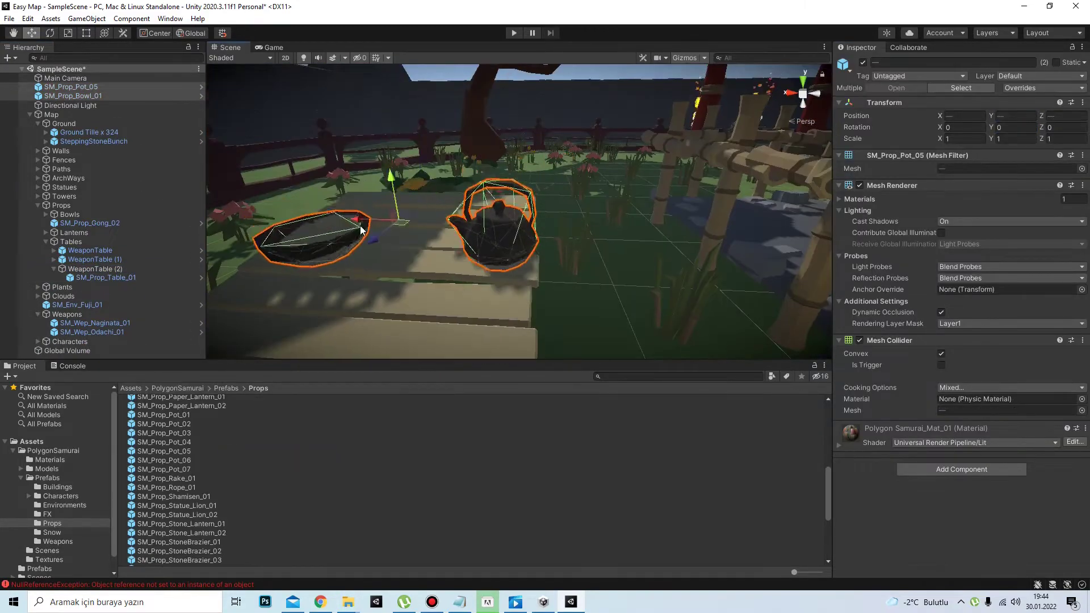
click(366, 200)
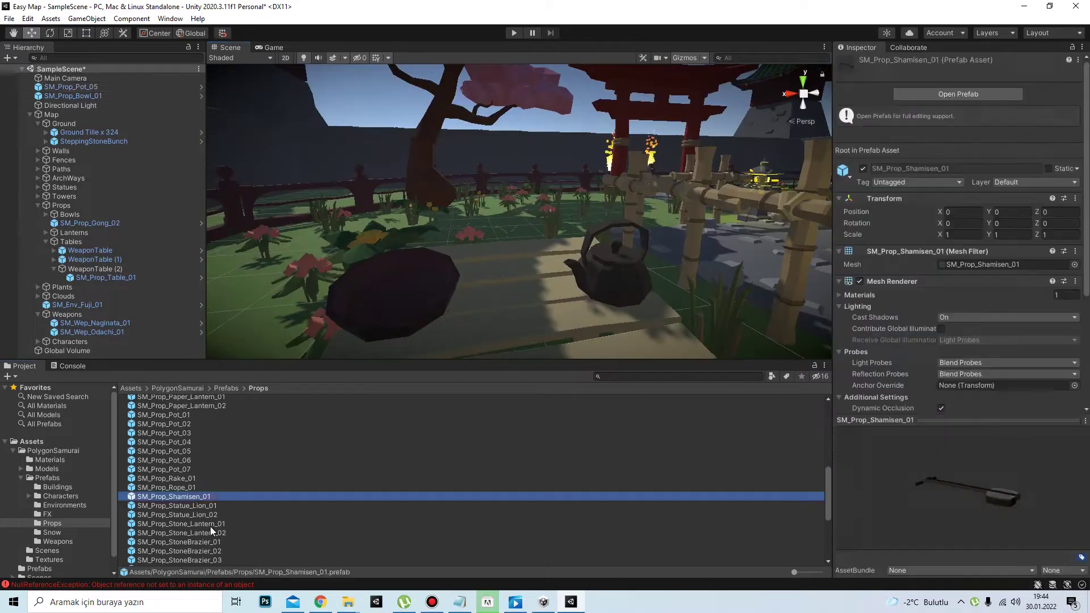
Step: Place SM_Prop_Vegetables_01 on the table and adjust its Y rotation
scroll(210, 526, down, 3)
click(199, 490)
mouse_move(188, 480)
mouse_down()
mouse_move(506, 266)
mouse_move(511, 308)
mouse_up()
key(e)
click(1016, 127)
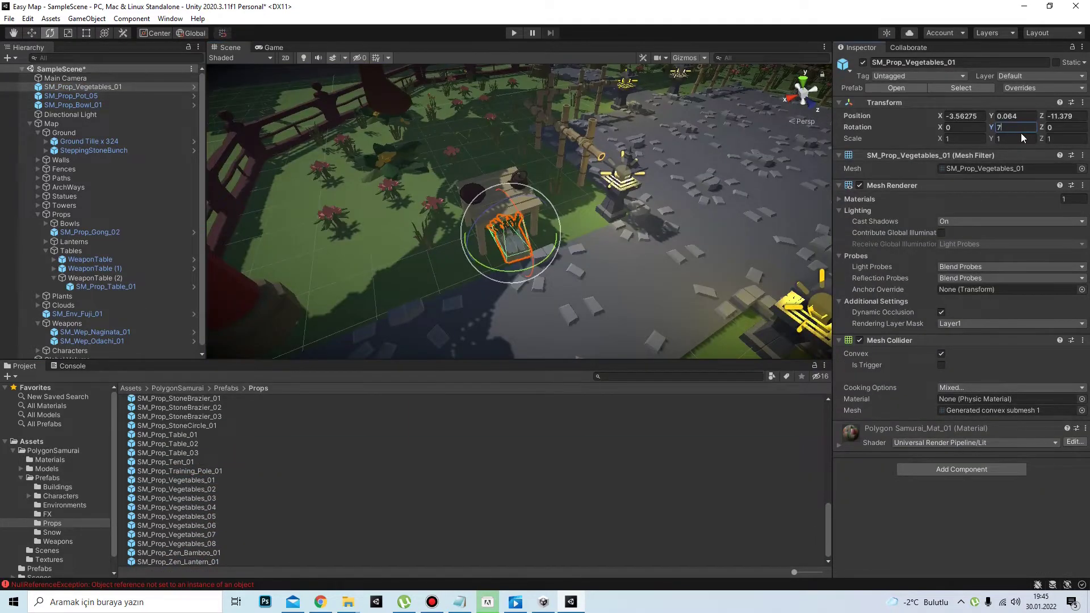
key(f)
Step: Parent the vegetables, pot and bowl under WeaponTable (2) and save it as the FoodTable prefab
shift+click(84, 105)
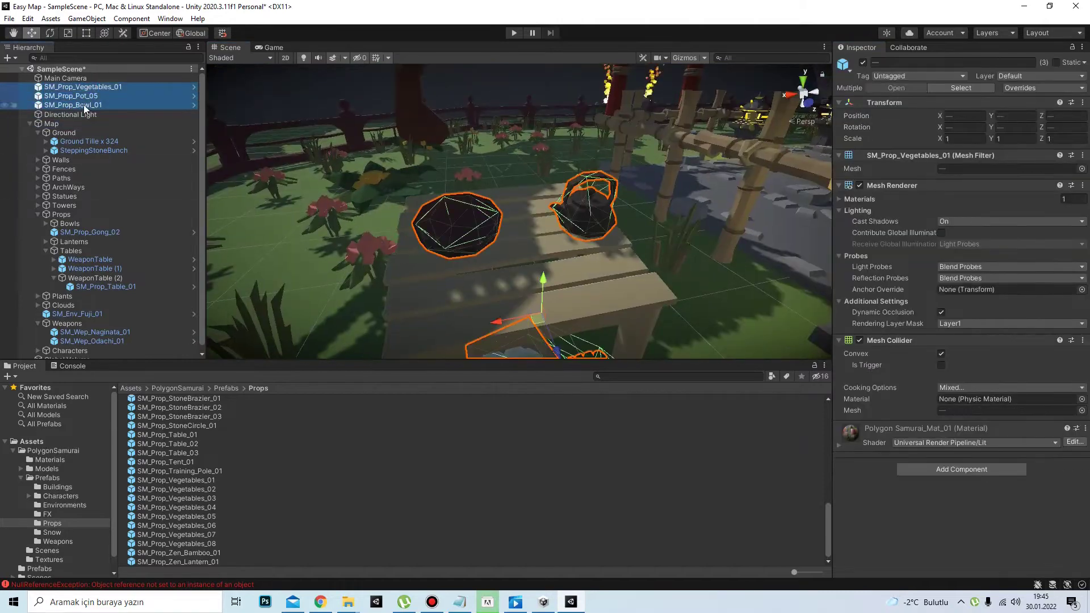
drag(84, 105, 114, 278)
click(114, 251)
drag(121, 382, 39, 568)
mouse_move(511, 227)
alt+mouse_down()
mouse_move(594, 117)
mouse_move(624, 193)
alt+mouse_up()
click(625, 193)
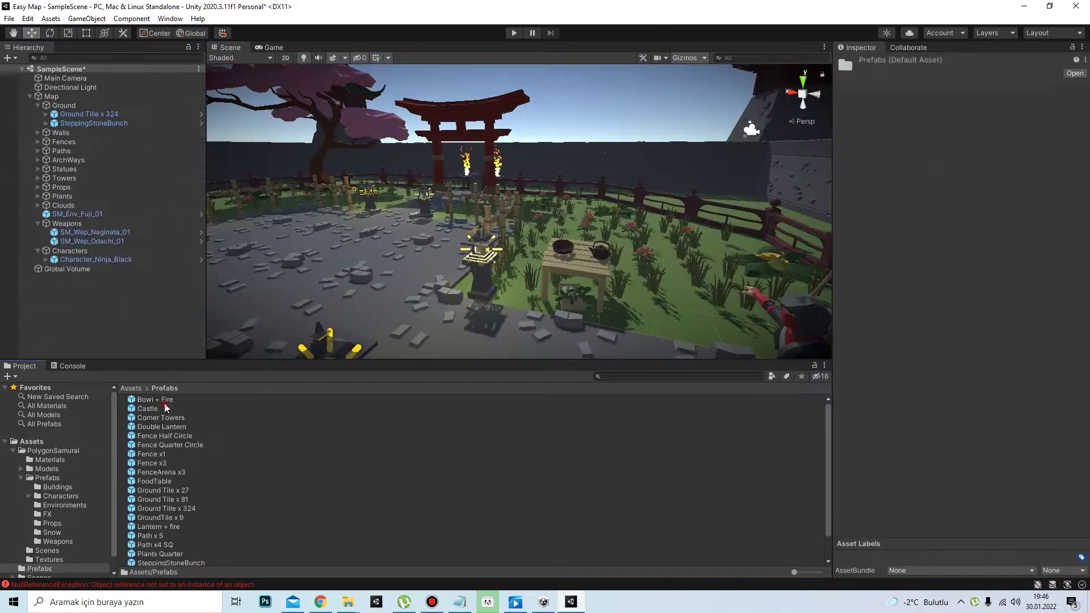
Step: Select SM_Env_RicePlant_01 (1) in Plants Quarter and set its Transform Scale X to 0.3
click(64, 505)
click(203, 489)
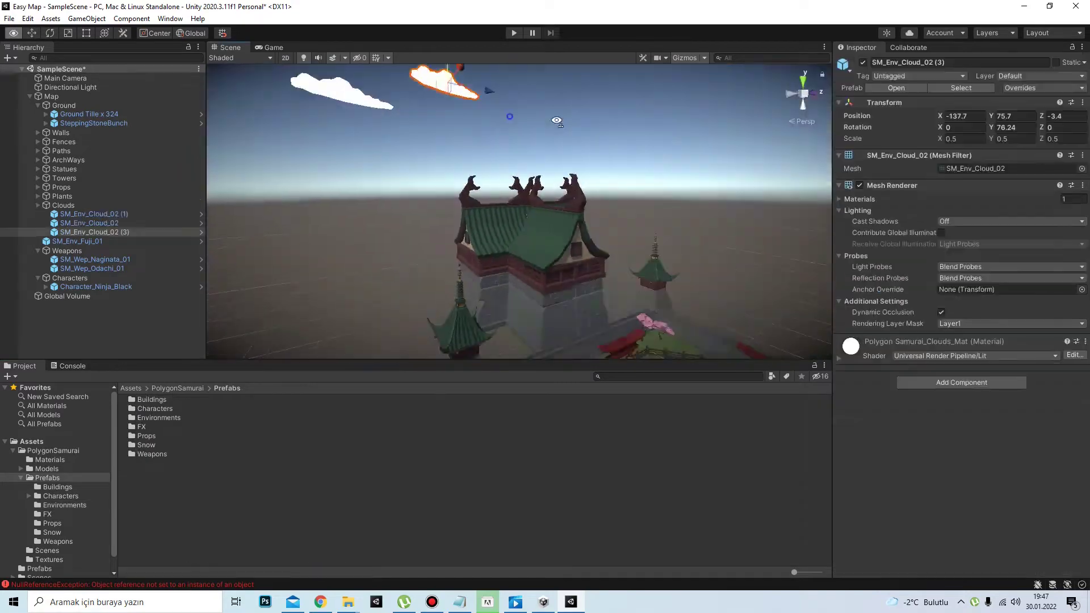
right_drag(556, 121, 700, 209)
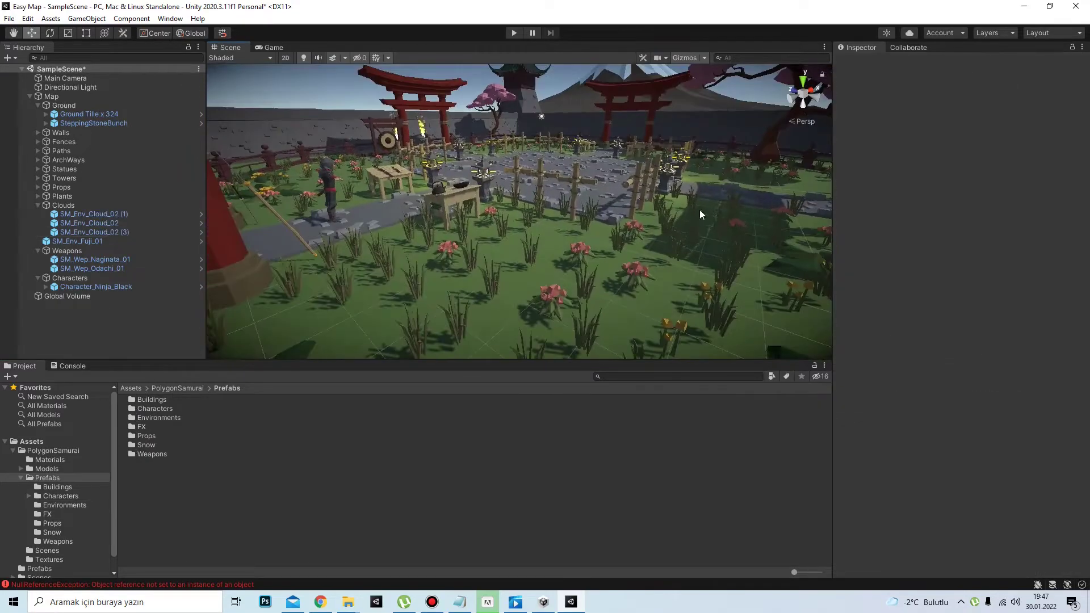
right_drag(403, 256, 432, 244)
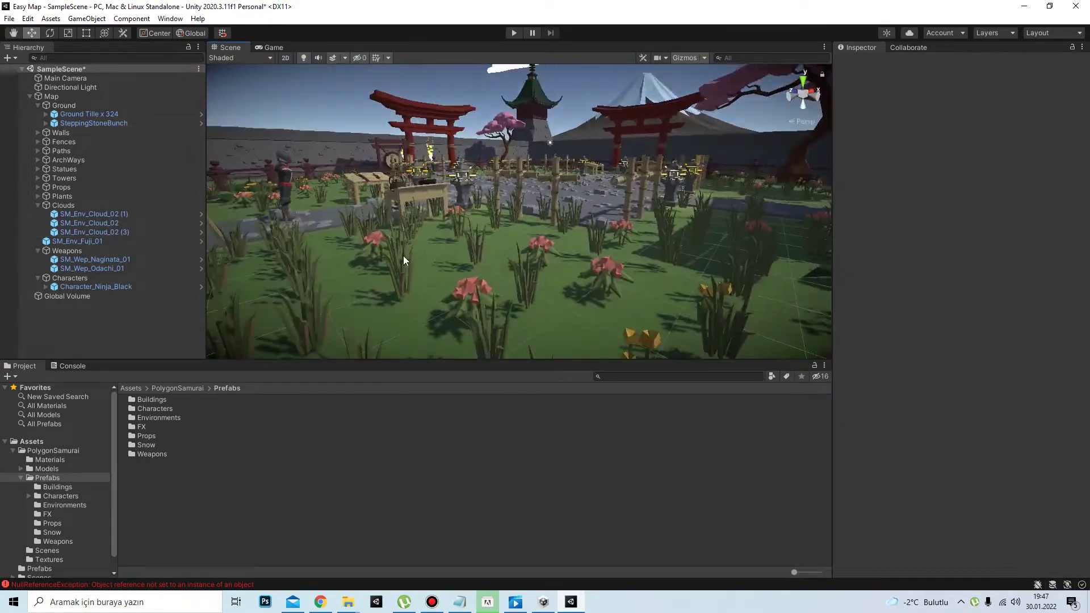
click(102, 214)
click(964, 138)
text(0.3)
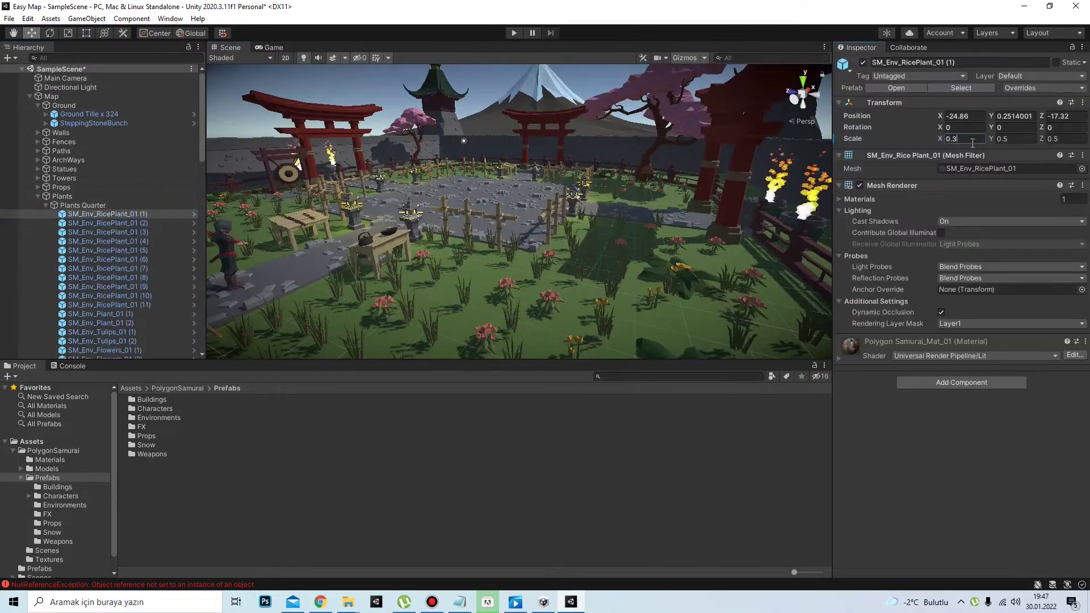
mouse_move(571, 189)
right_down()
mouse_move(657, 173)
mouse_move(624, 187)
right_up()
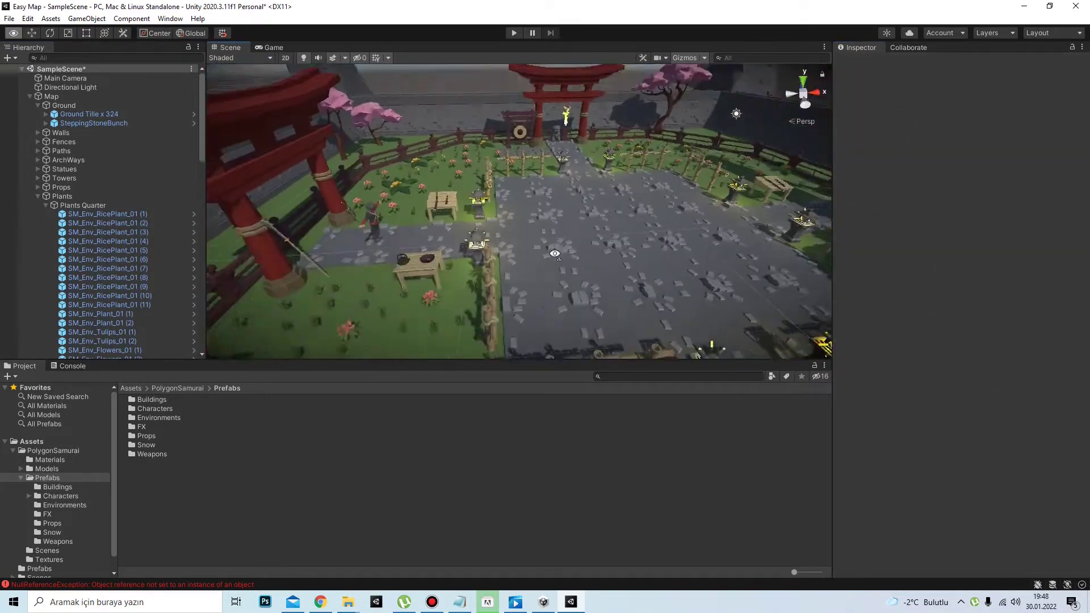
Step: Add Film Grain, Shadows Midtones Highlights, Lift Gamma Gain and Depth Of Field overrides to the Global Volume
click(30, 96)
click(67, 106)
click(965, 285)
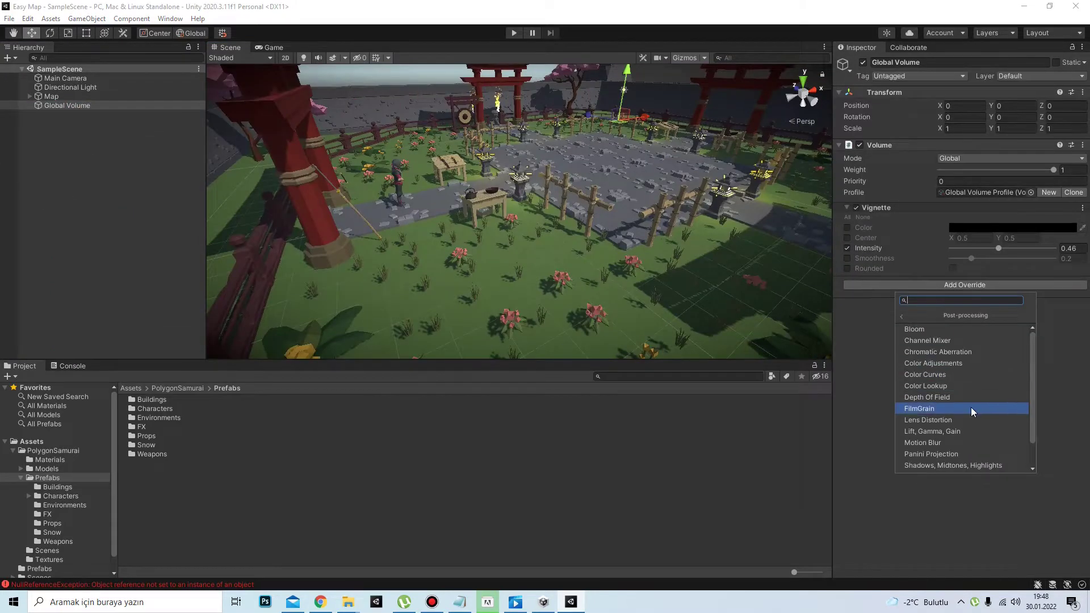
click(970, 408)
click(965, 338)
click(945, 382)
click(953, 511)
click(939, 538)
click(945, 500)
click(945, 537)
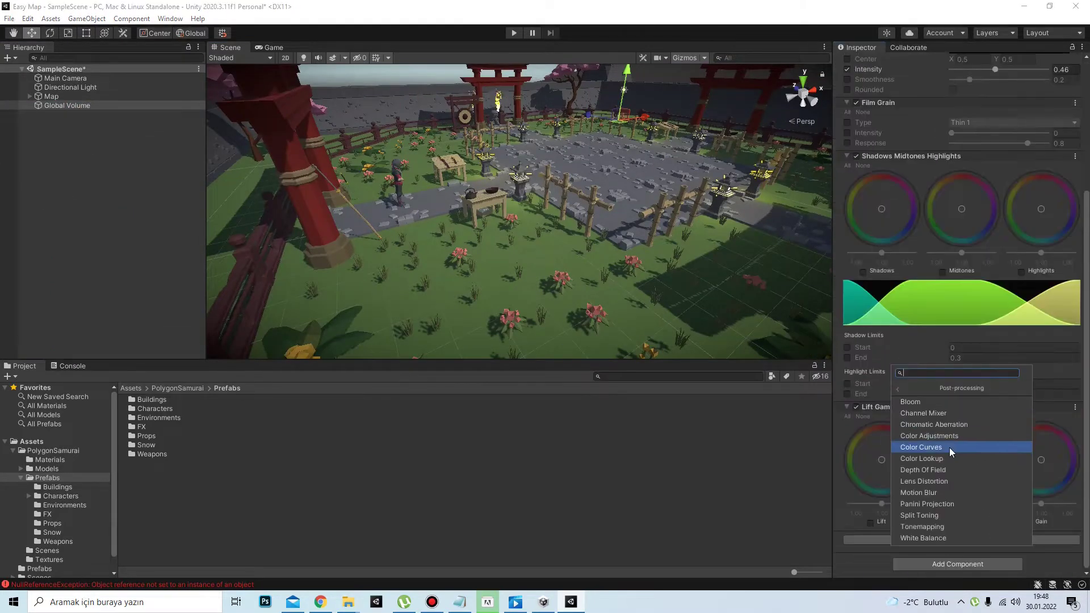
click(949, 447)
Step: Set vignette intensity 0.472 and smoothness 0.087, tint the midtones and enable the highlights adjustment
drag(997, 254, 999, 254)
drag(969, 258, 958, 259)
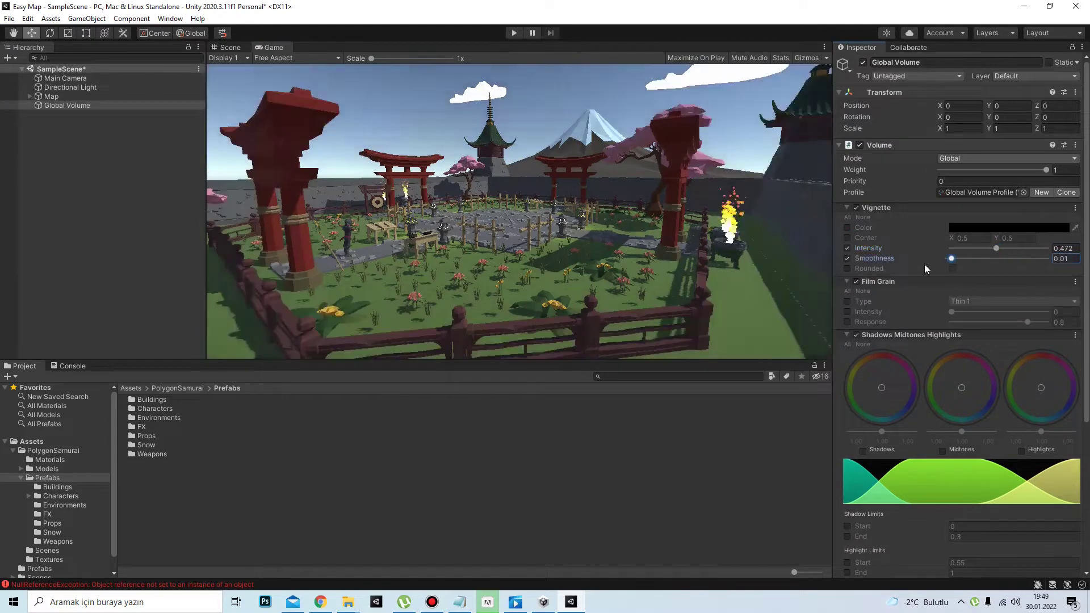
click(952, 268)
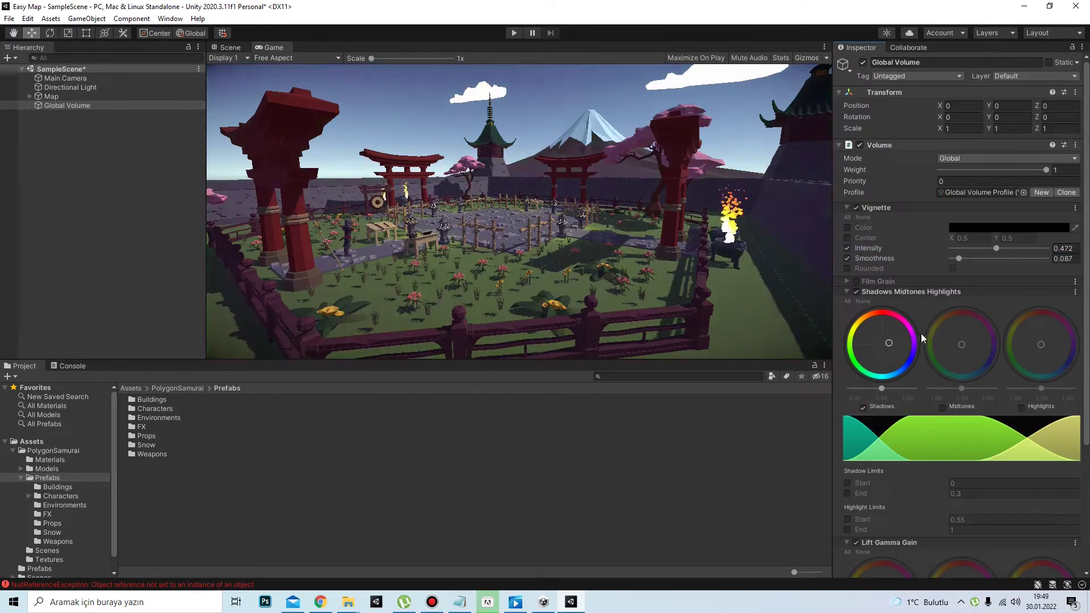
drag(944, 349, 970, 319)
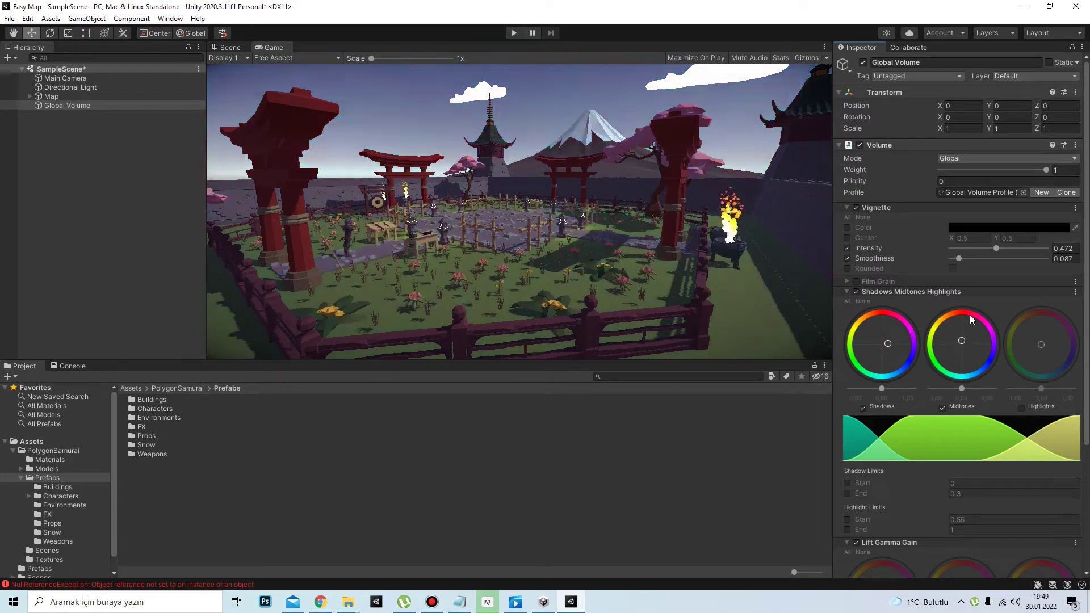
click(856, 291)
click(856, 291)
scroll(884, 426, down, 3)
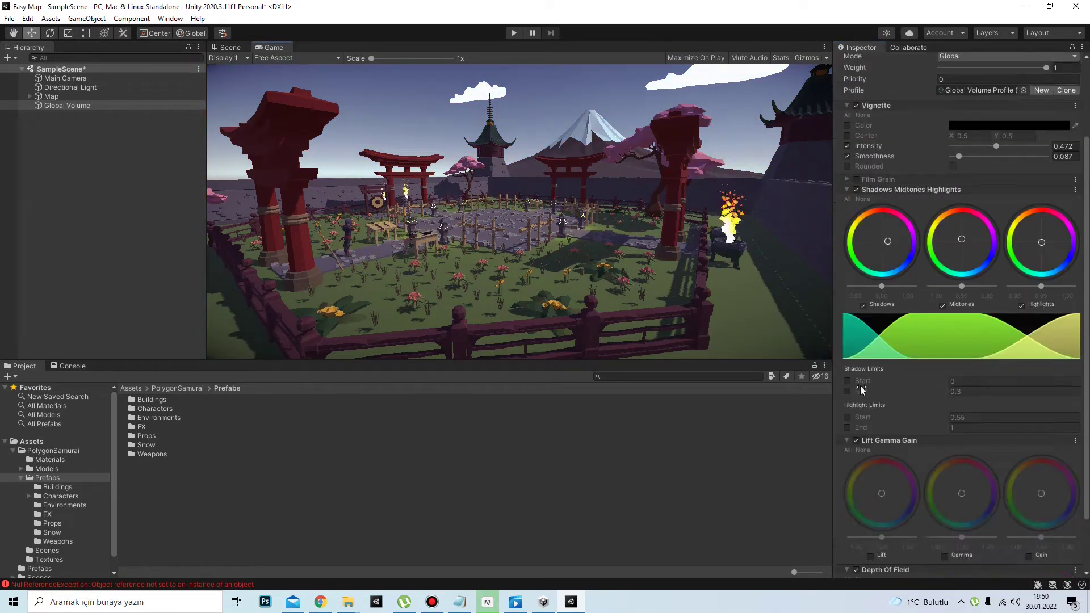
scroll(885, 426, down, 2)
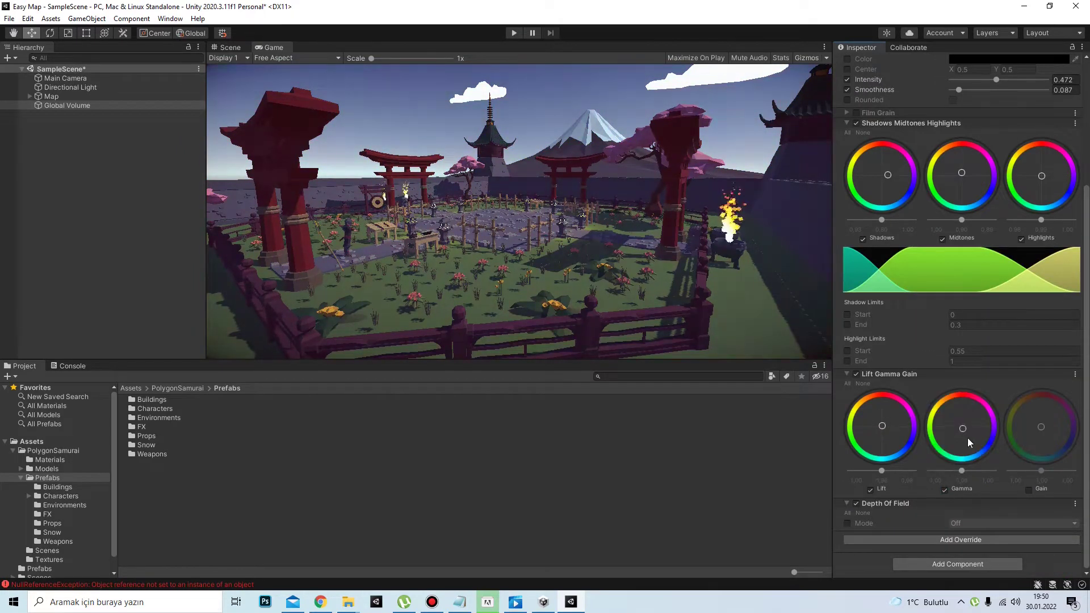
Step: Switch depth of field to Bokeh with focus distance 2.32 and focal length 52
click(847, 523)
click(970, 524)
click(970, 540)
drag(883, 493, 789, 486)
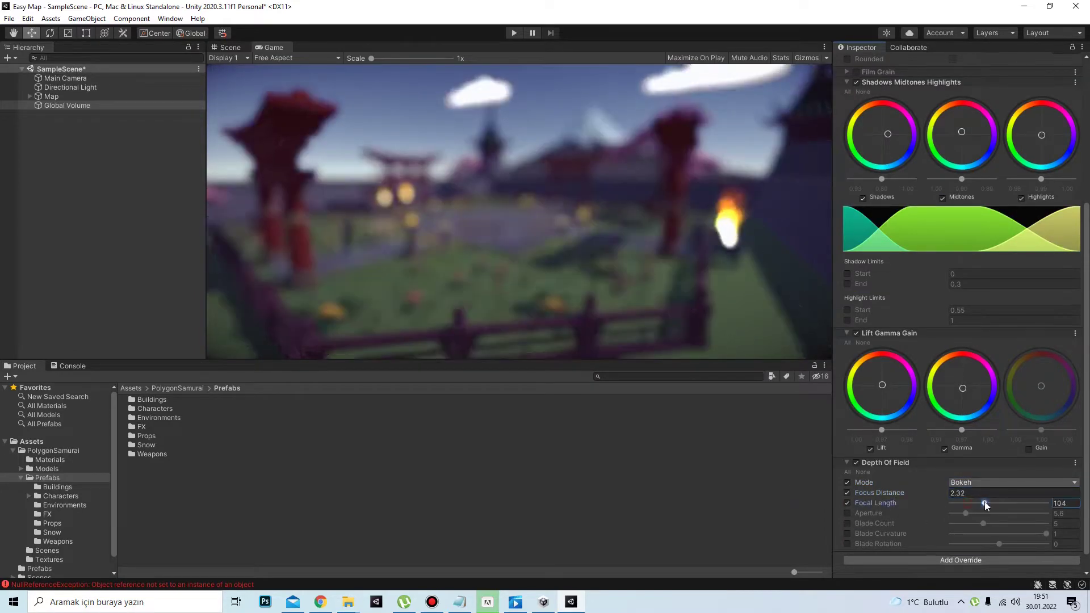
drag(967, 503, 968, 503)
Step: Add Tonemapping in Neutral mode and toggle the volume off and on to compare
scroll(969, 503, down, 1)
click(960, 540)
click(921, 515)
click(847, 524)
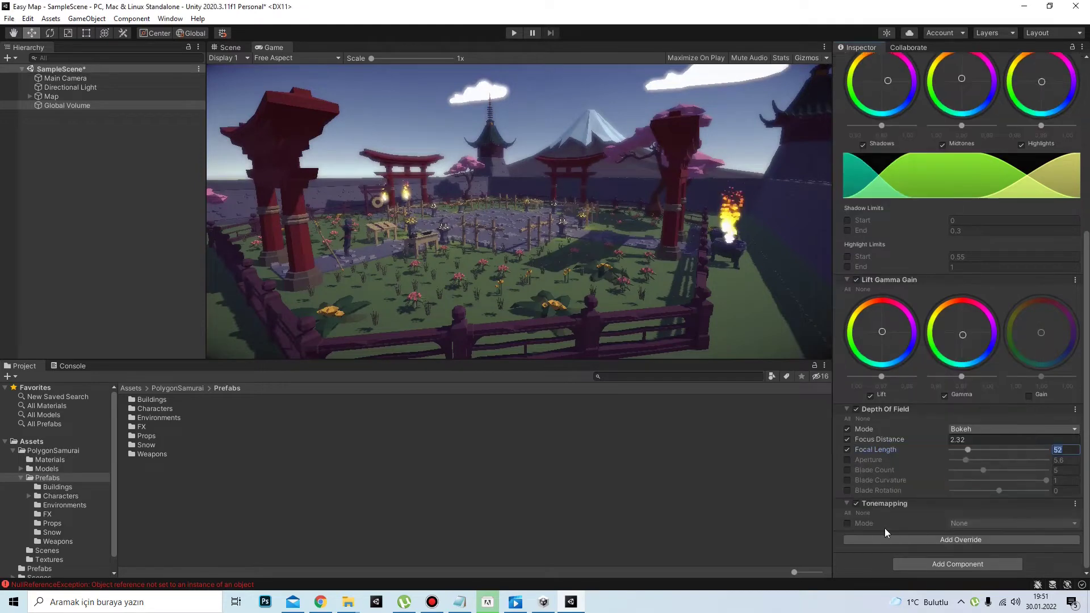
click(999, 524)
click(982, 546)
click(986, 549)
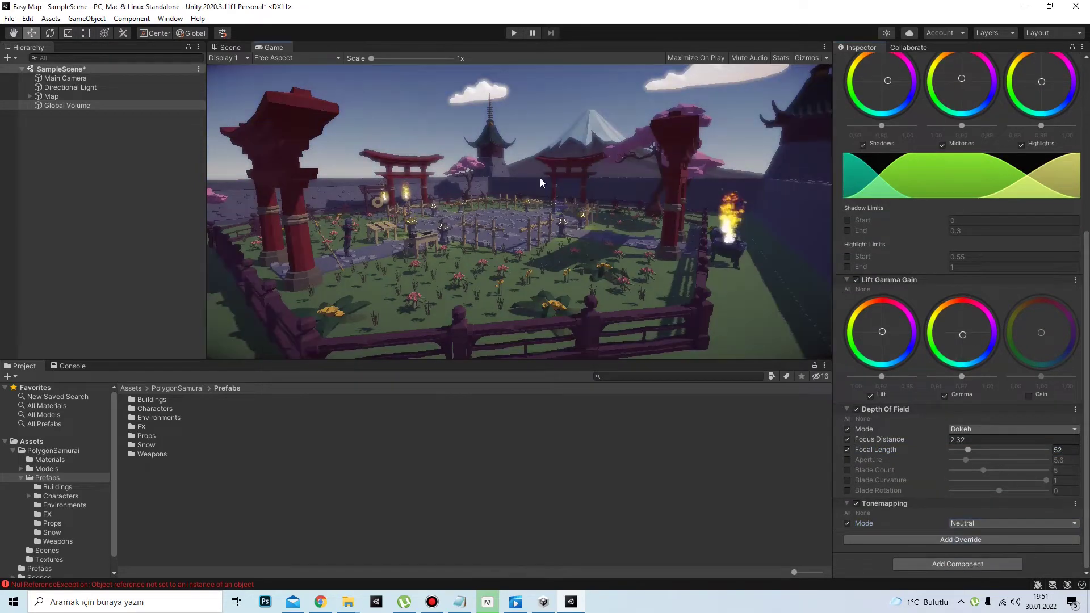
scroll(859, 145, up, 10)
click(859, 146)
click(860, 146)
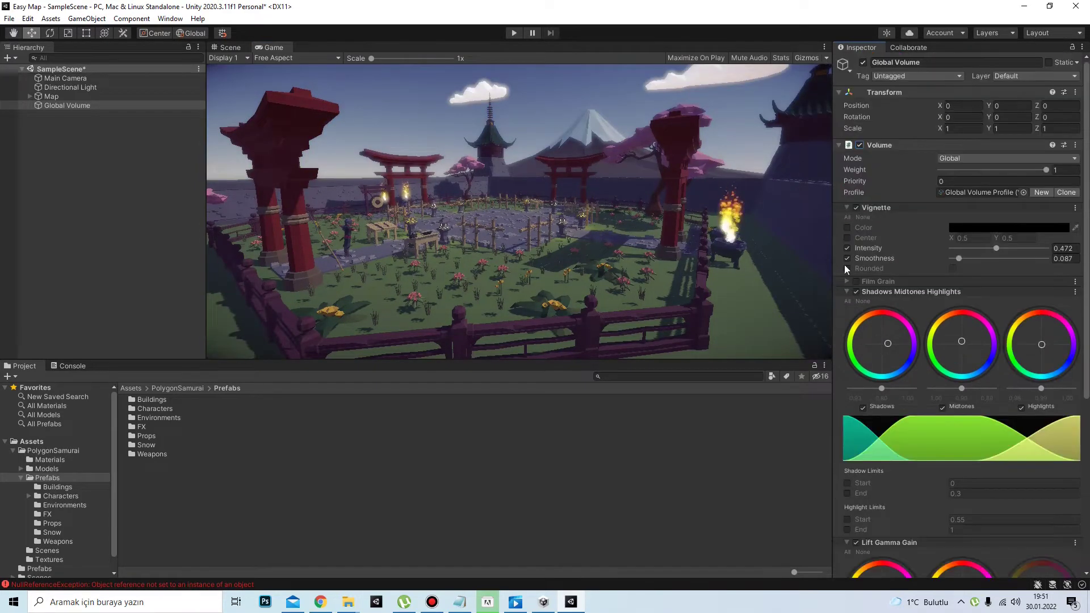
Step: Collapse the vignette and colour grading sections and add a Color Curves override
click(846, 207)
click(846, 228)
click(847, 247)
click(965, 298)
click(903, 395)
click(886, 314)
click(902, 395)
Step: Add Bloom at intensity 0.27, then return to the Scene view facing the mountain
click(914, 304)
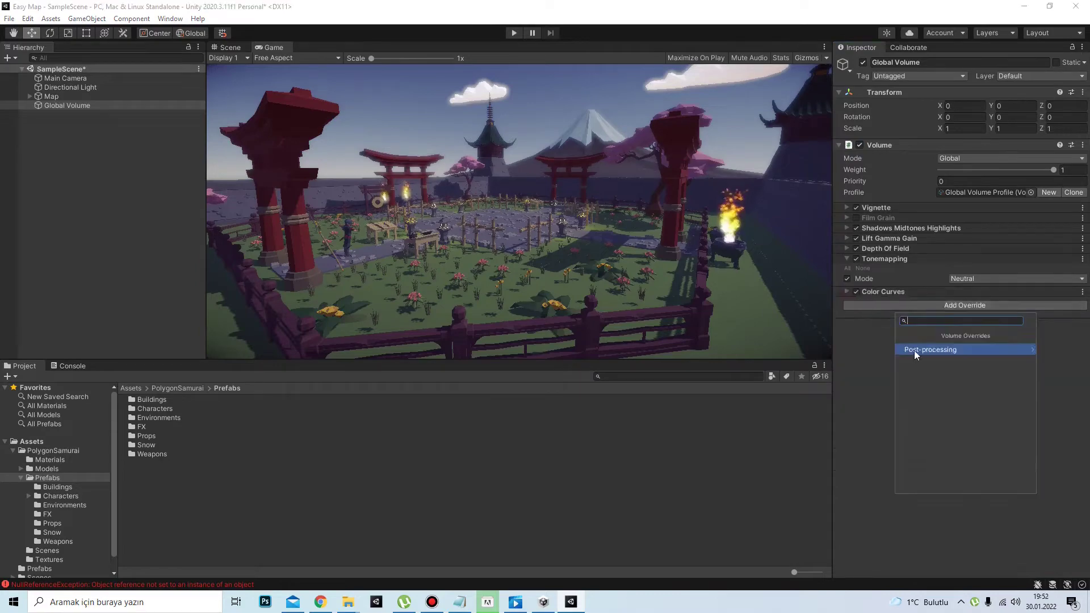
drag(890, 342, 905, 342)
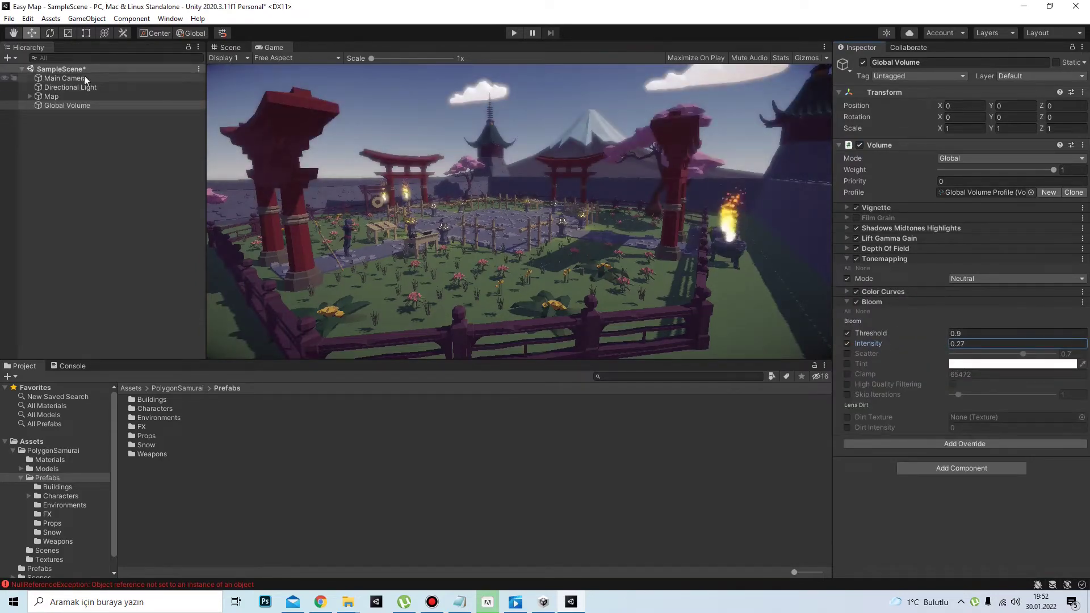
click(227, 47)
click(606, 171)
click(649, 138)
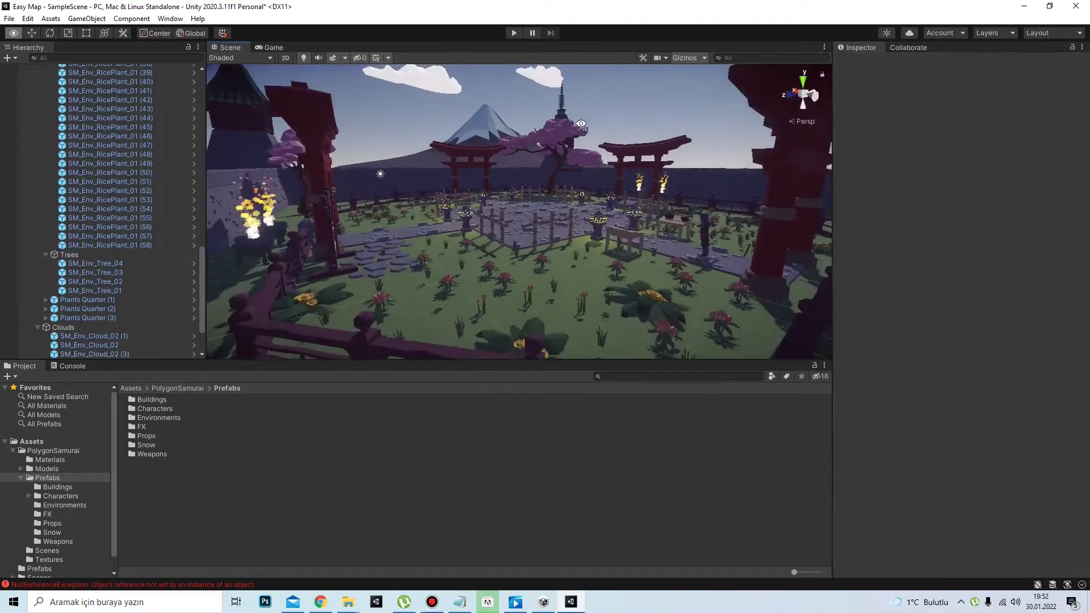
right_drag(649, 138, 598, 144)
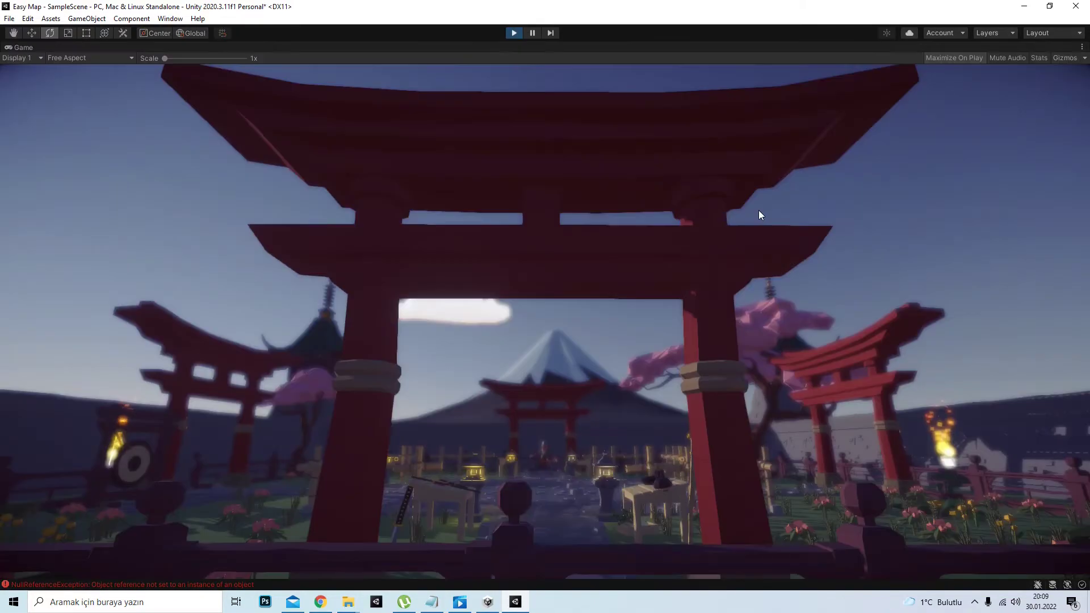